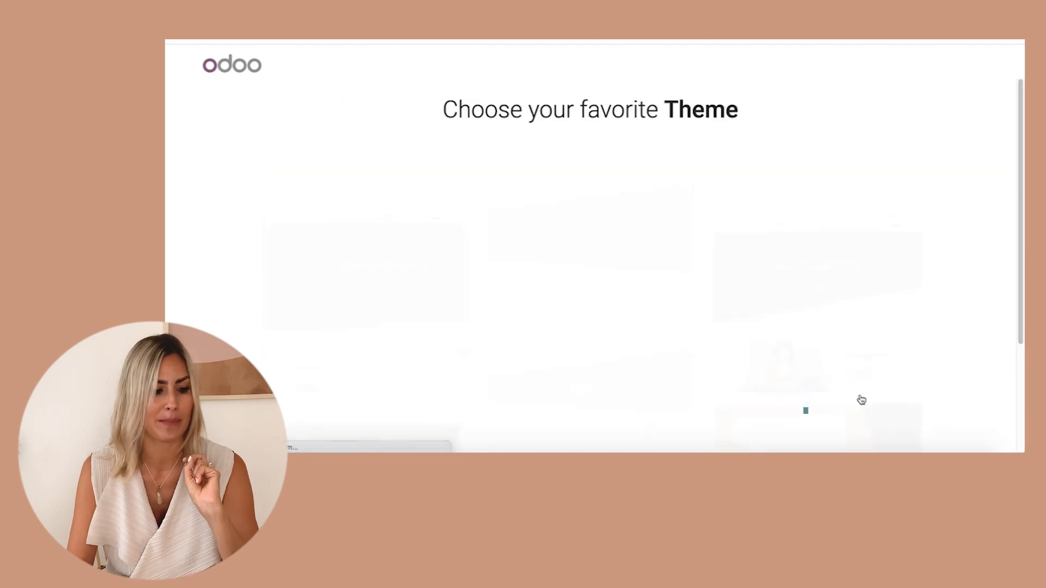
Choose the first theme from the theme gallery.
scroll(441, 248, "down", 1)
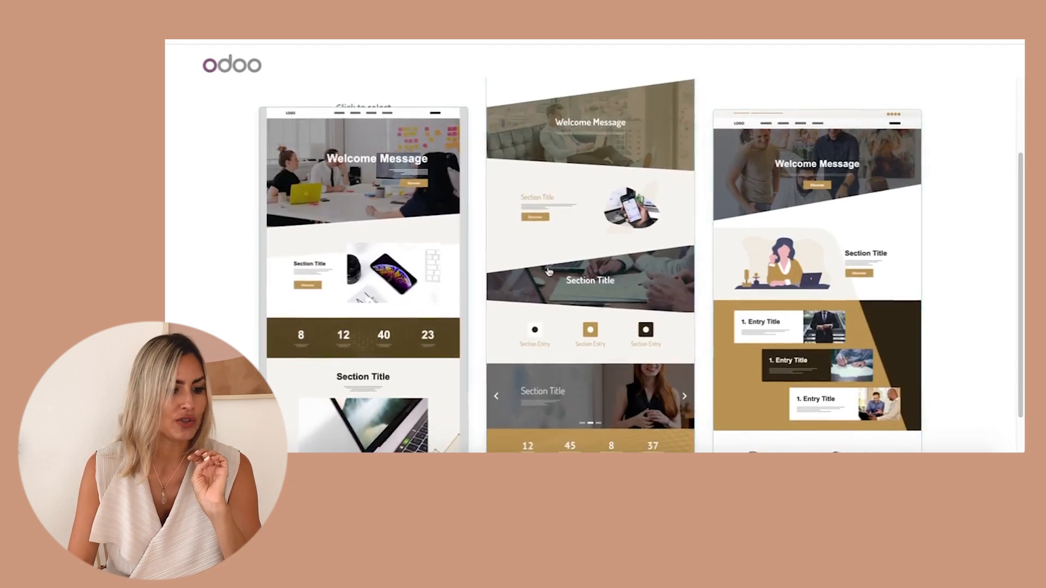
scroll(357, 246, "up", 2)
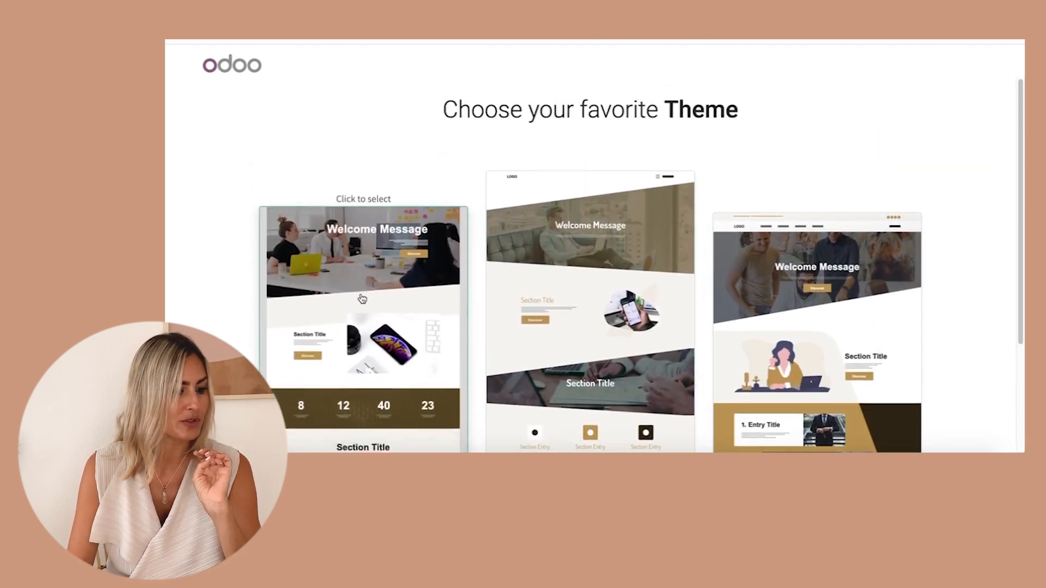
left_click(359, 296)
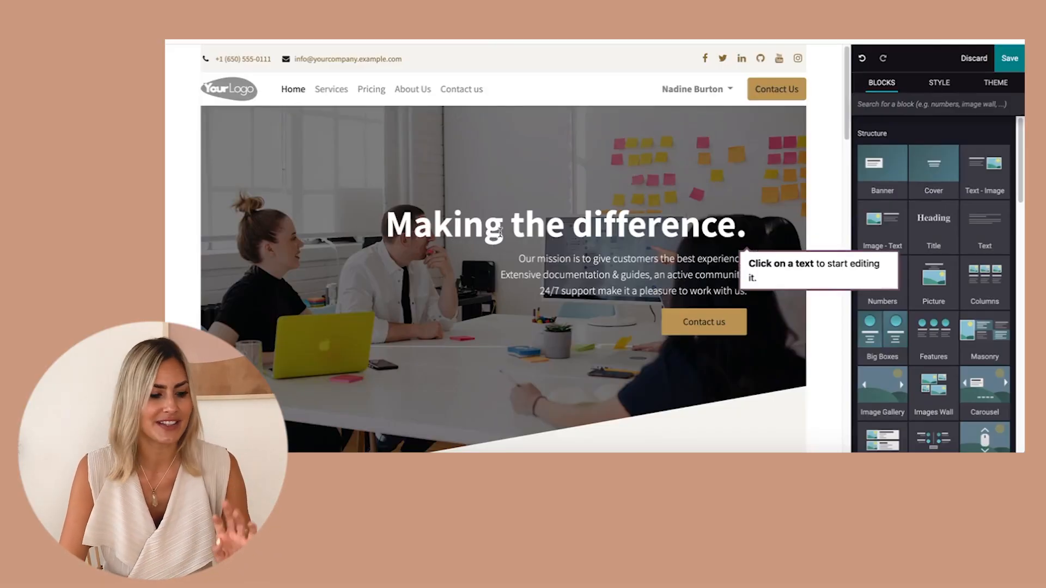
Replace the banner heading with 'Social Media Manager'.
left_click(501, 231)
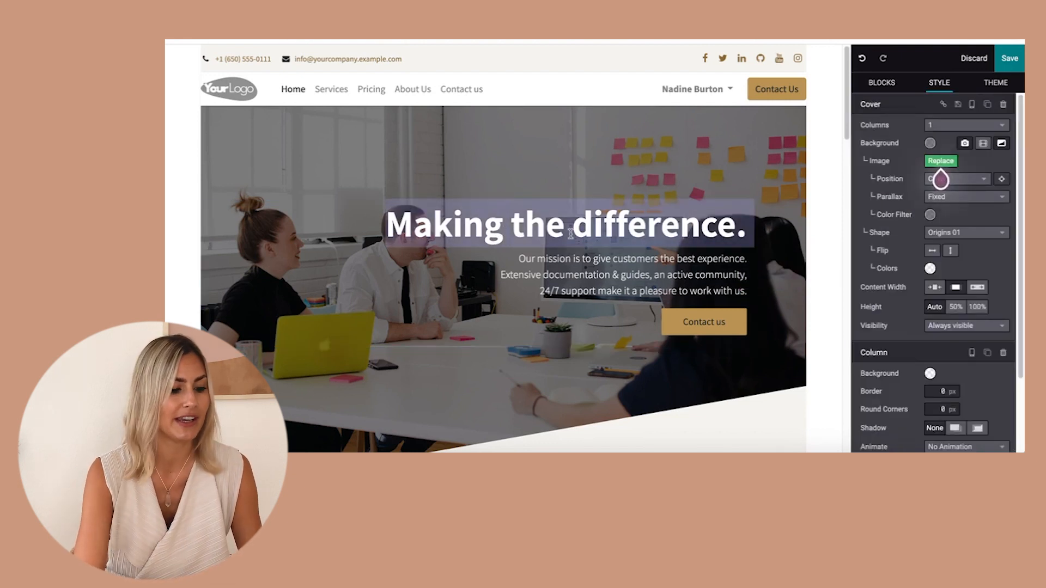
type("Social Media Manage")
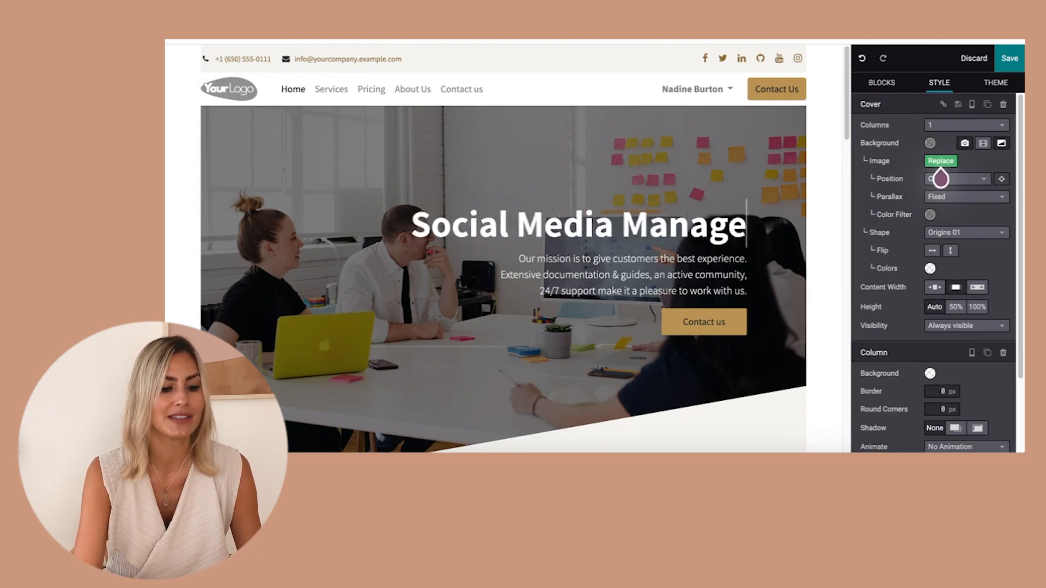
type("r")
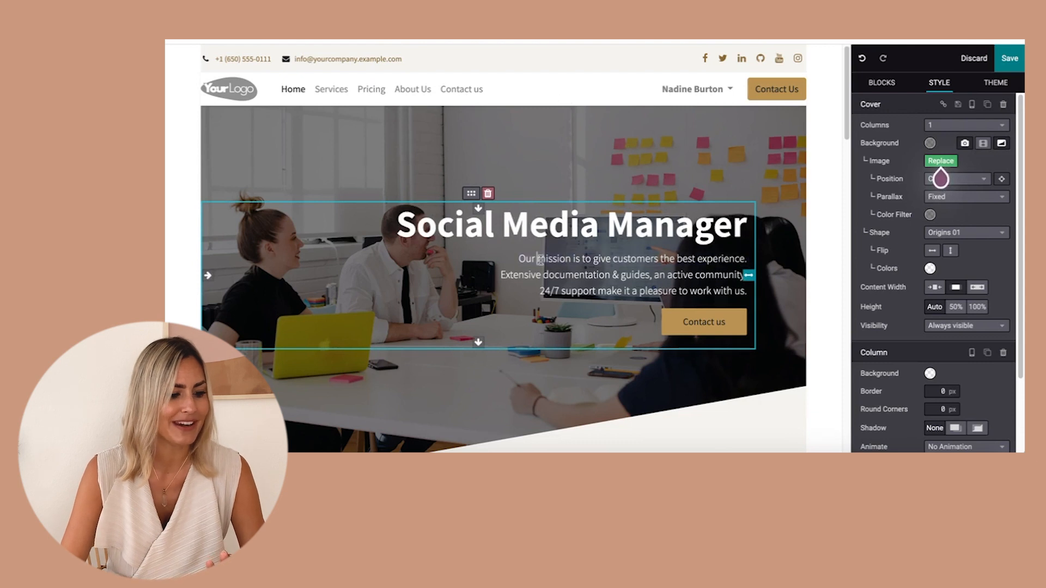
Replace the banner subtitle with 'I help women become a freelance social media manager'.
left_click_drag(519, 258, 723, 289)
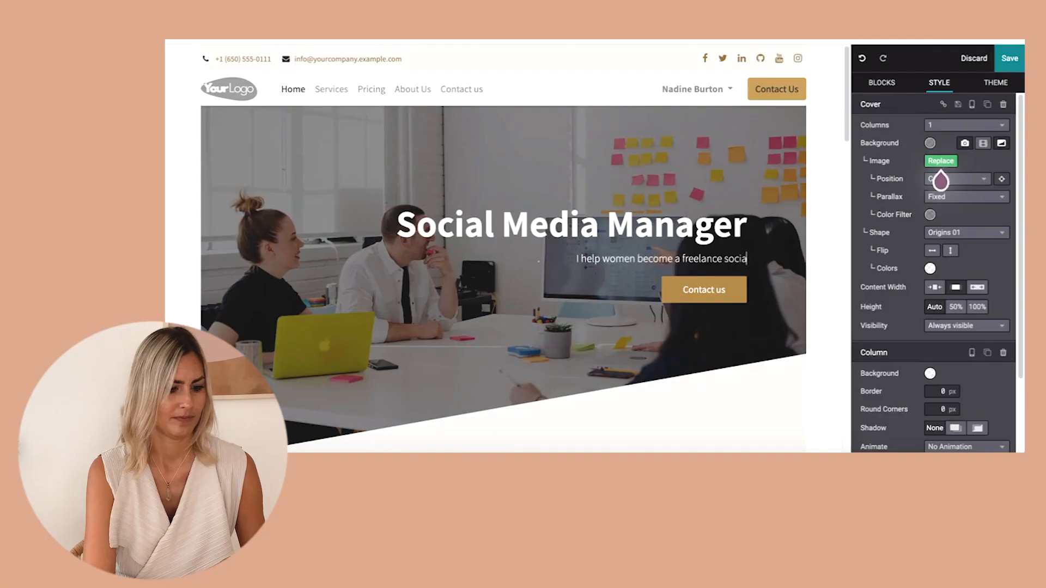
type("al media manager")
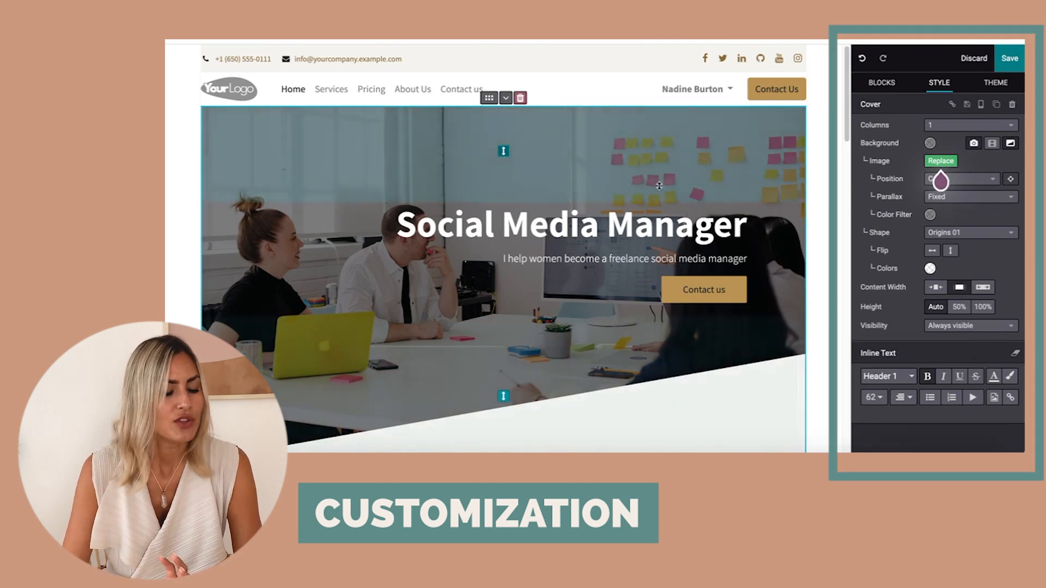
Replace the banner background image by uploading smcourse.jpg.
mouse_move(946, 166)
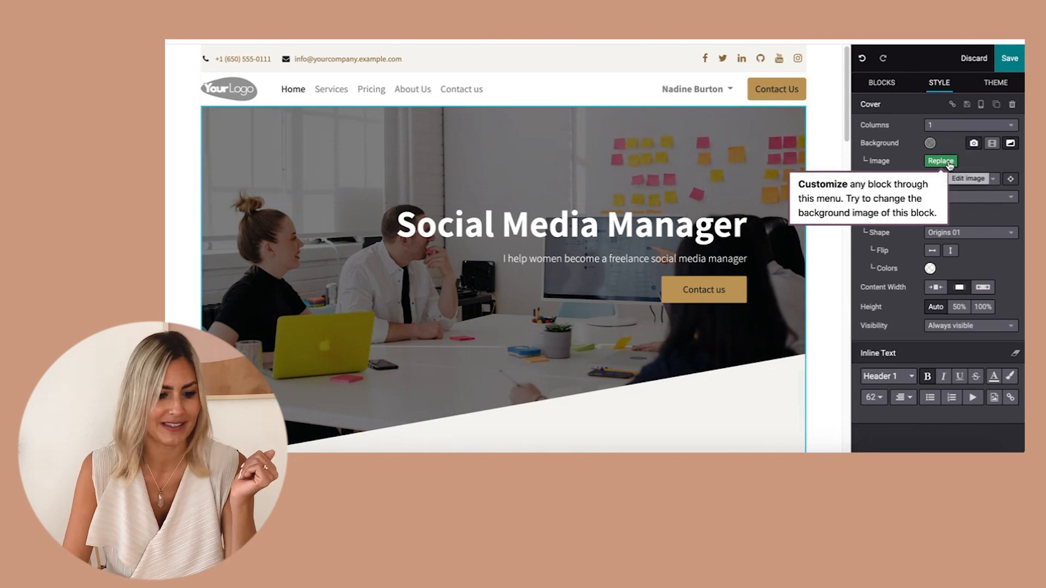
left_click(941, 161)
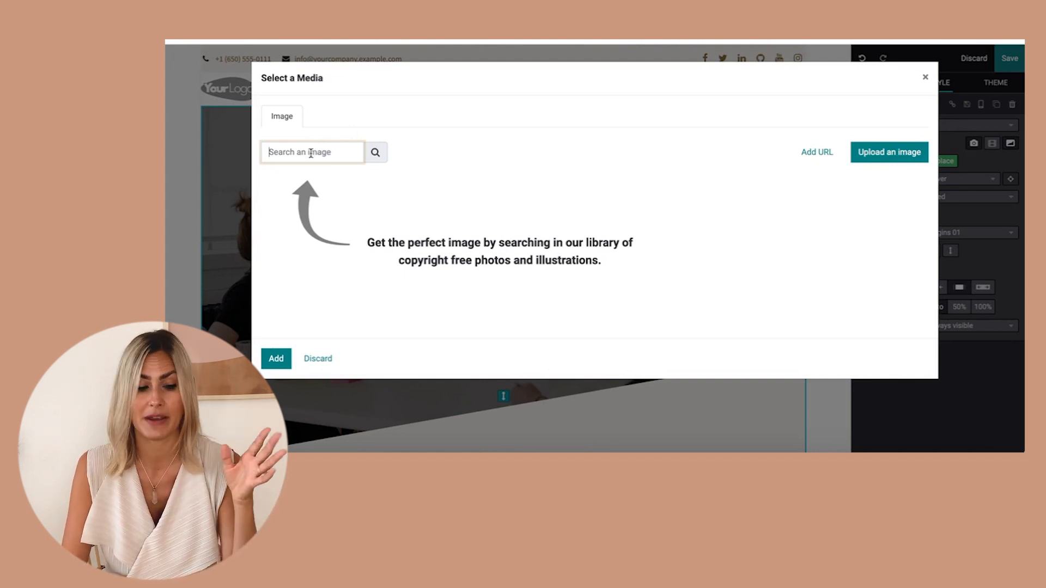
left_click(890, 152)
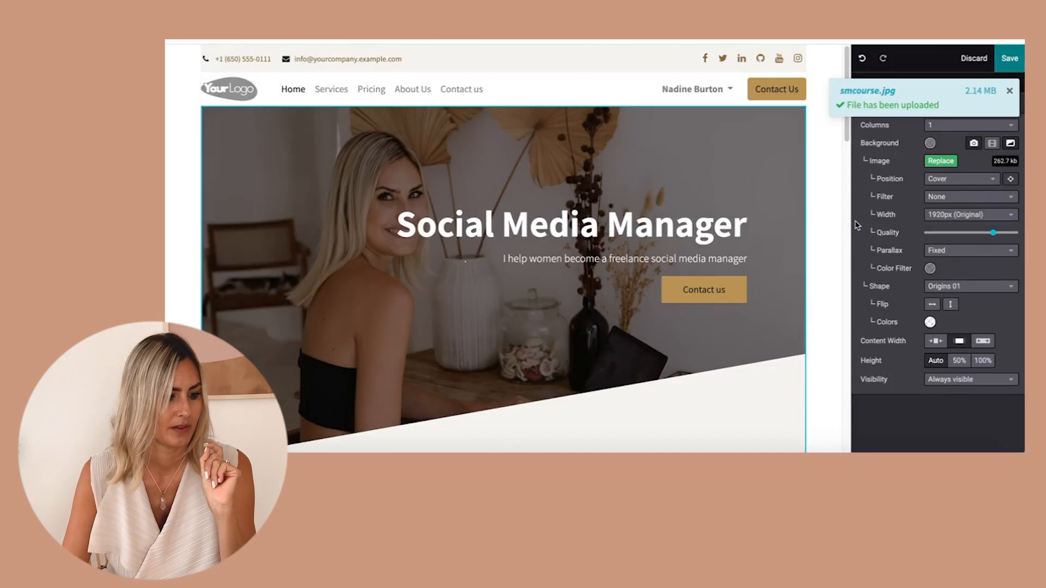
Delete the numbers block from the homepage.
scroll(497, 222, "down", 5)
scroll(499, 216, "up", 2)
scroll(498, 217, "down", 5)
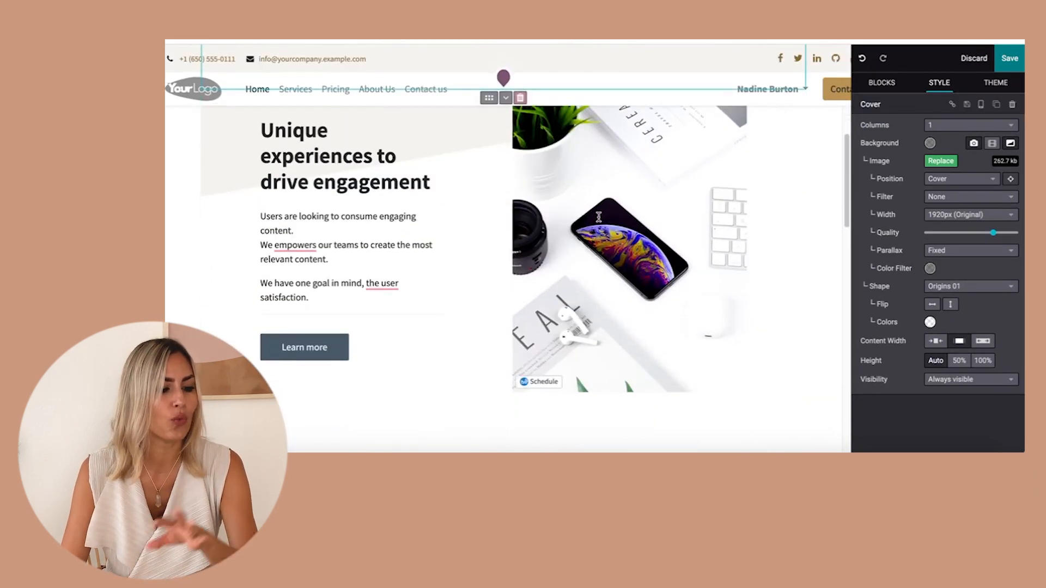
scroll(600, 214, "down", 5)
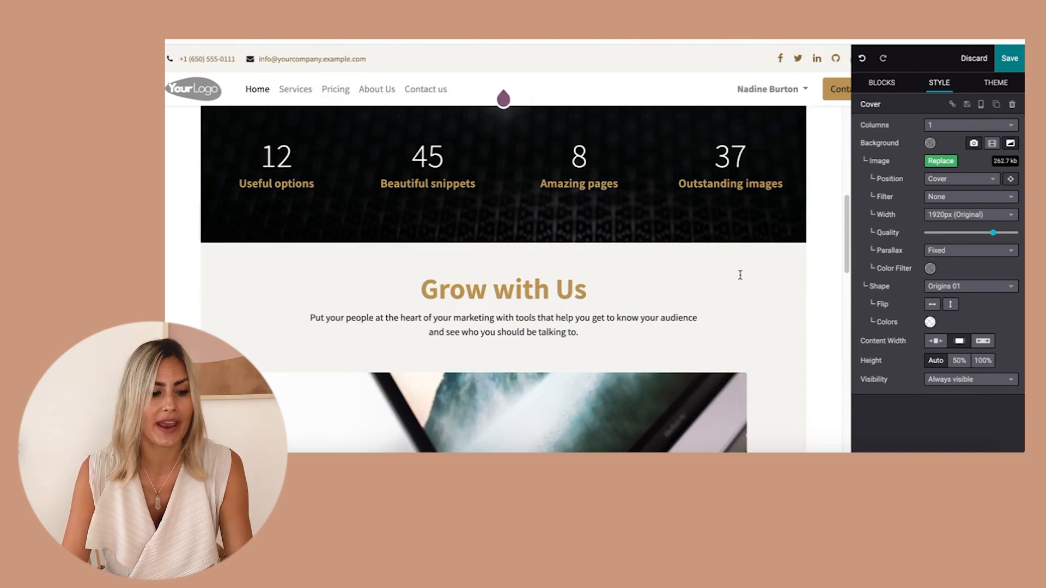
scroll(740, 274, "up", 4)
scroll(738, 274, "down", 2)
left_click(361, 218)
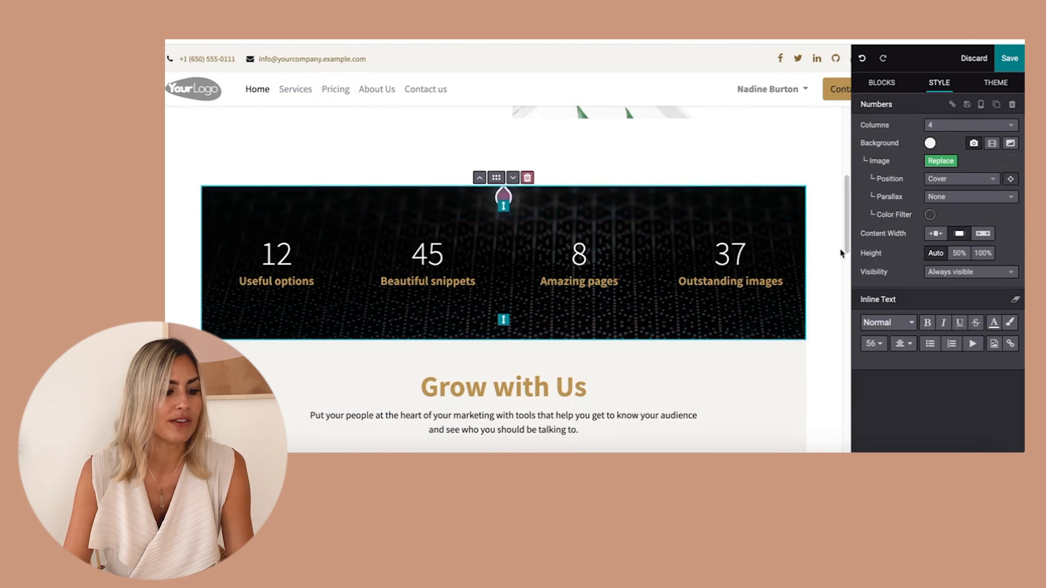
left_click(527, 178)
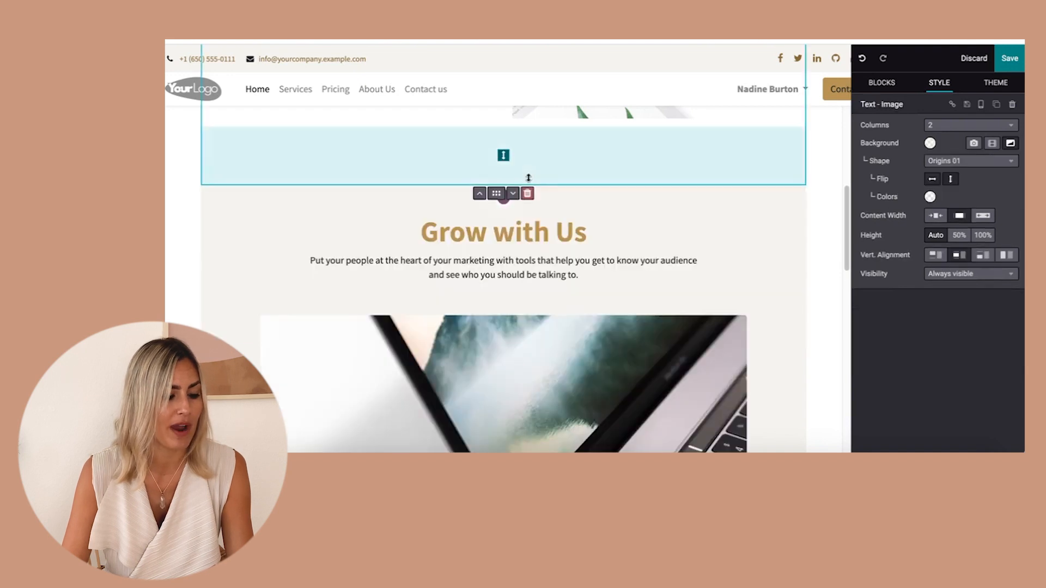
Insert a Title block above the 'Grow with Us' section.
left_click(881, 84)
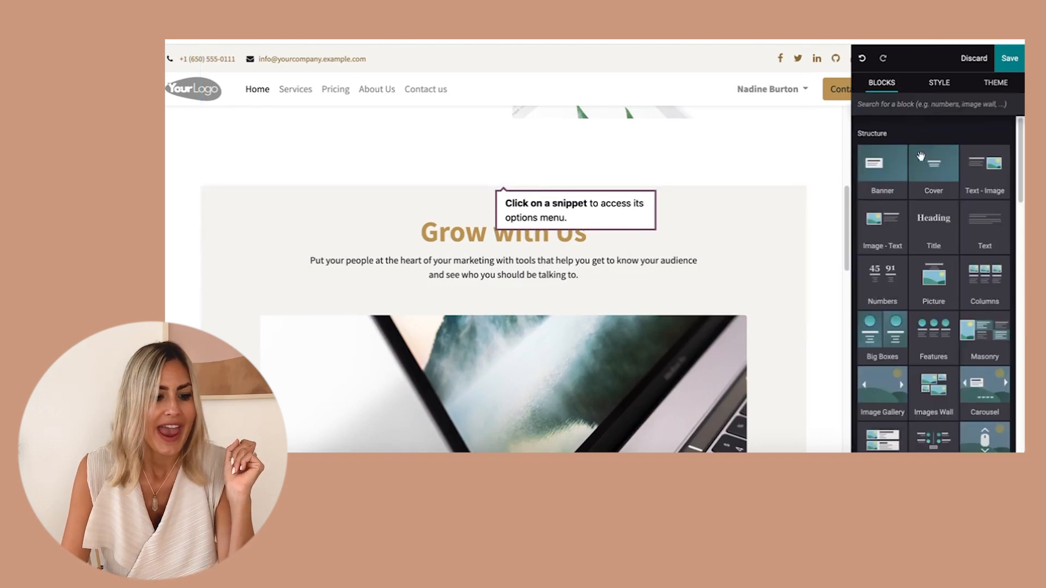
left_click_drag(938, 227, 686, 213)
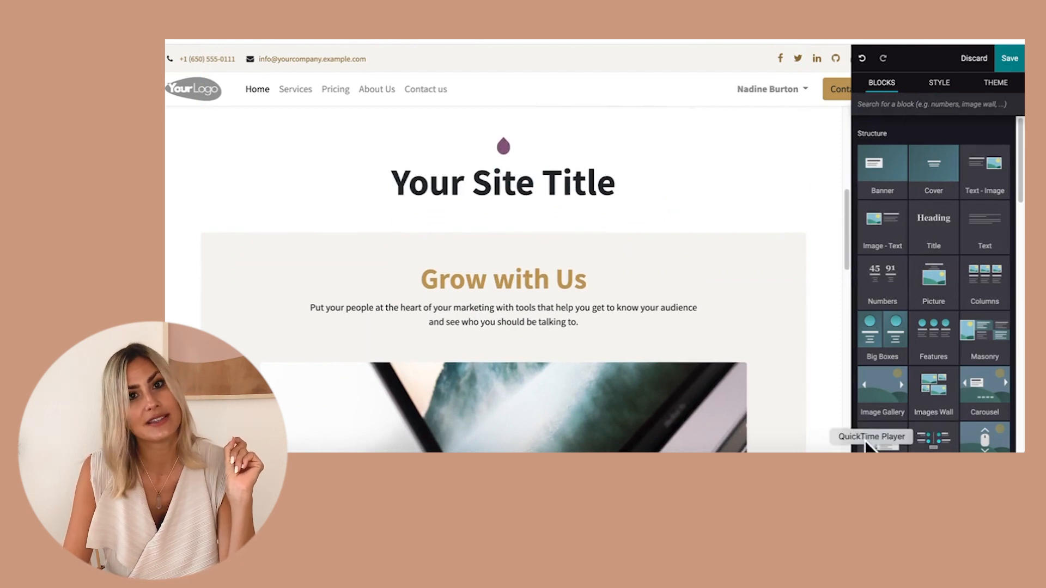
Add an Image Gallery block below the new title.
scroll(970, 387, "down", 3)
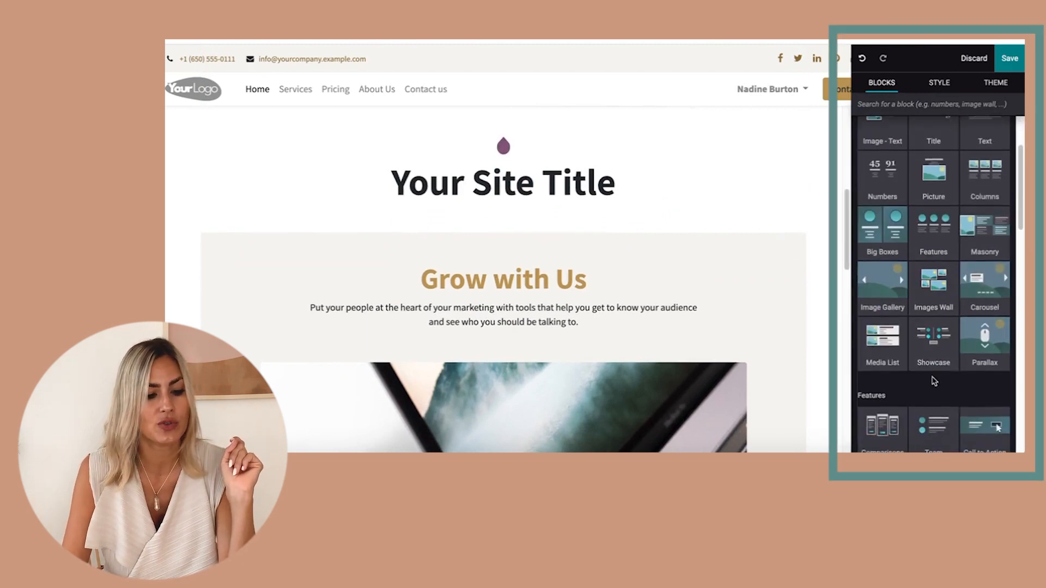
left_click_drag(871, 288, 503, 354)
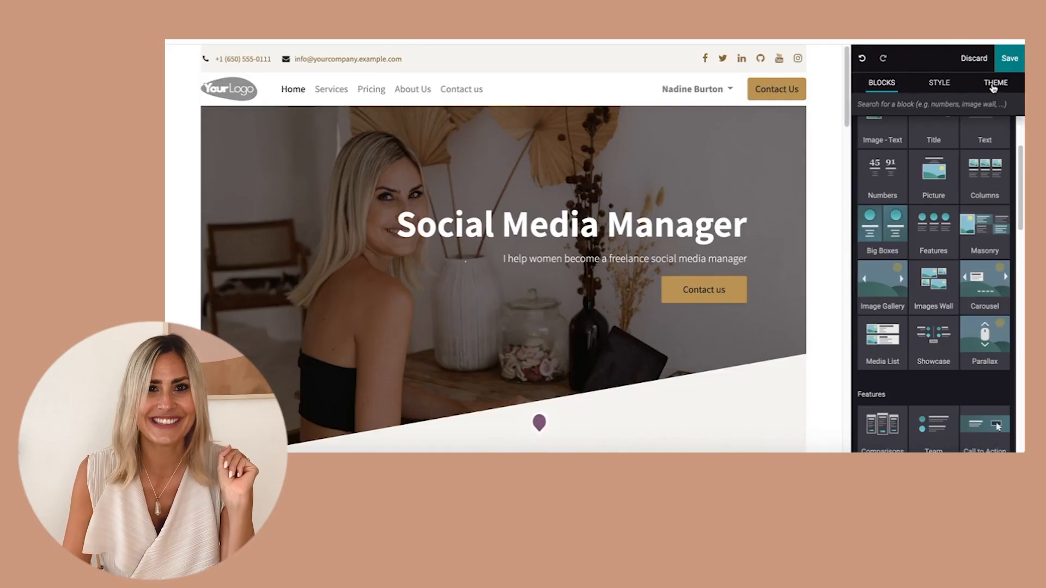
Try to switch the website theme from the theme options.
left_click(992, 88)
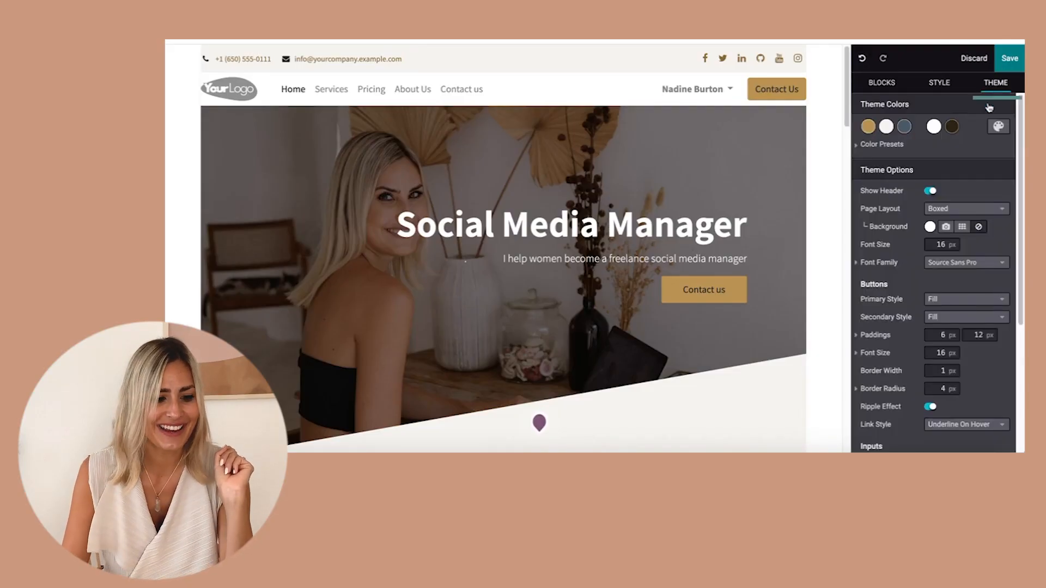
scroll(960, 292, "down", 4)
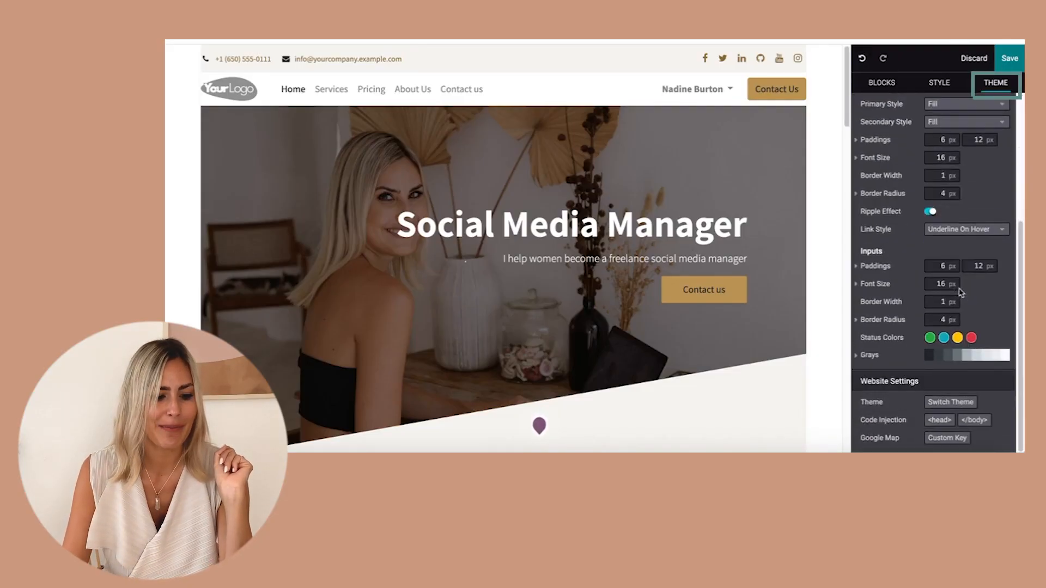
left_click(950, 402)
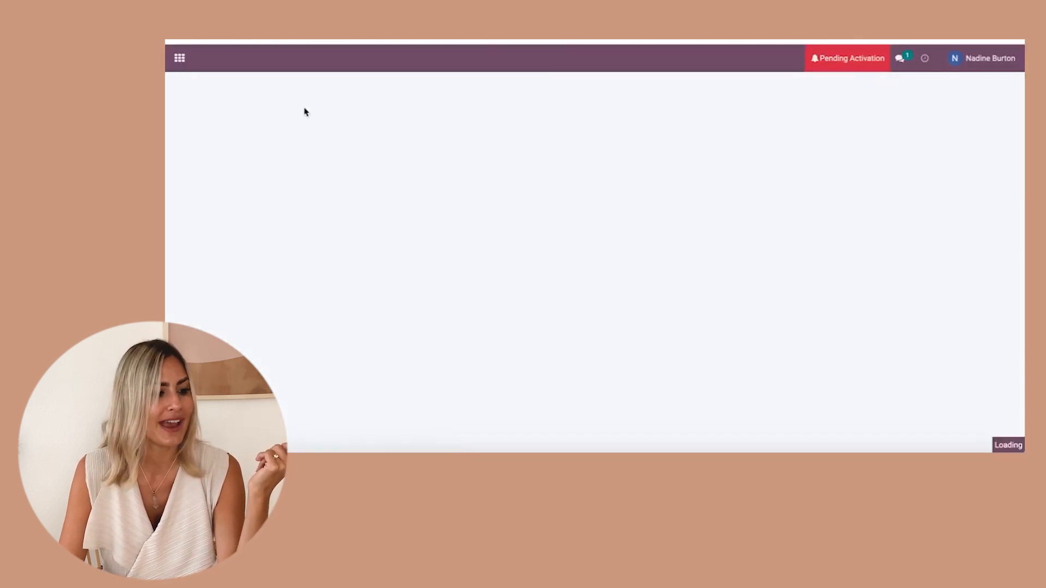
Set the header logo type to None and save and reload the page.
mouse_move(396, 202)
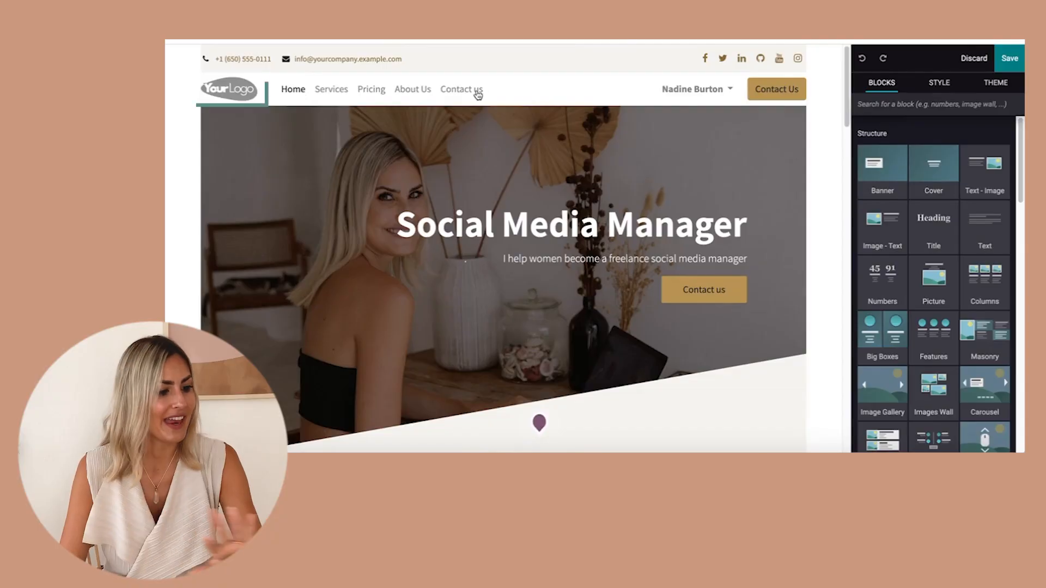
left_click(233, 91)
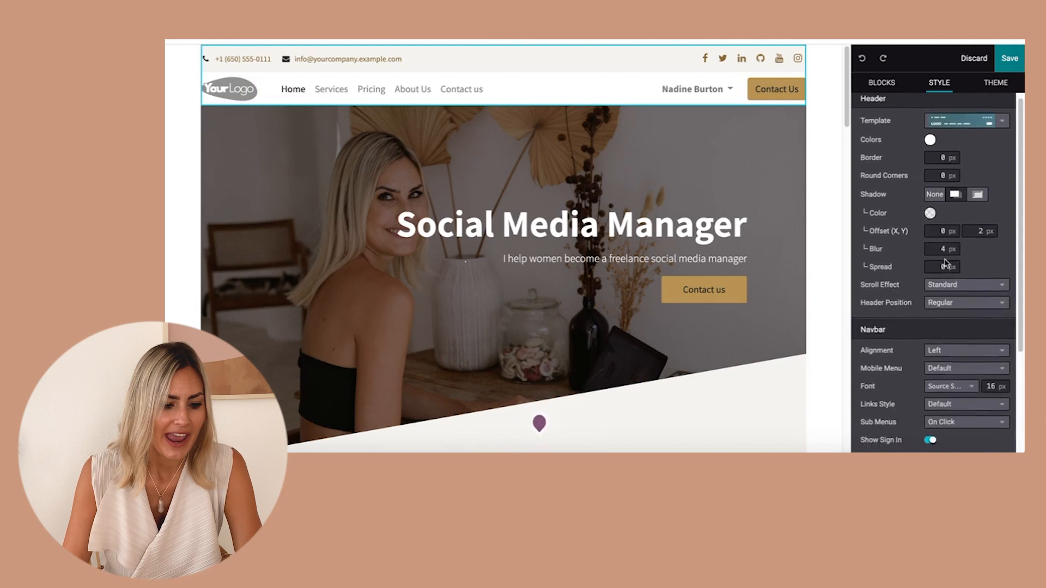
scroll(946, 263, "down", 1)
scroll(946, 262, "down", 5)
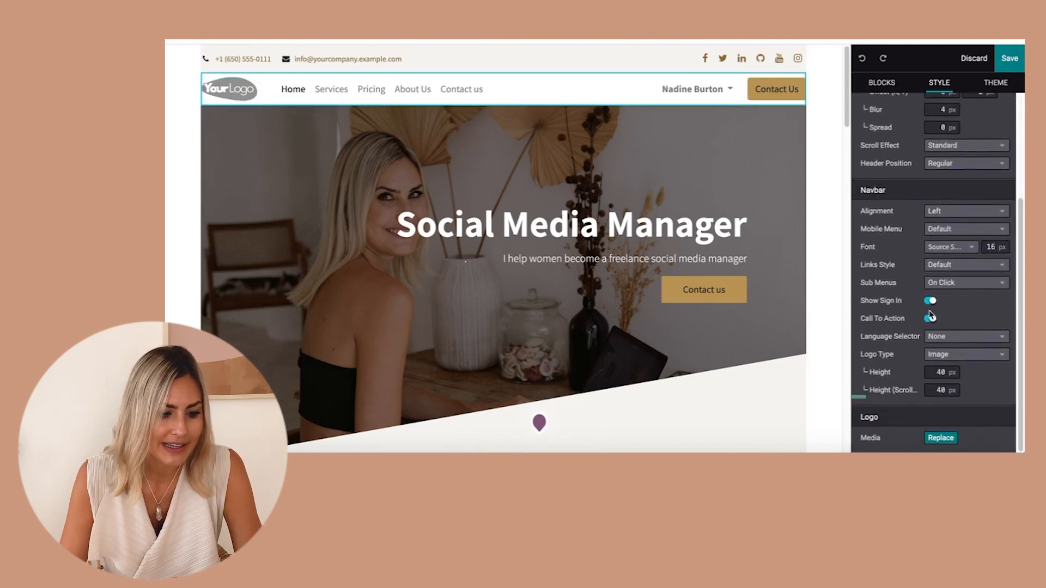
left_click(950, 354)
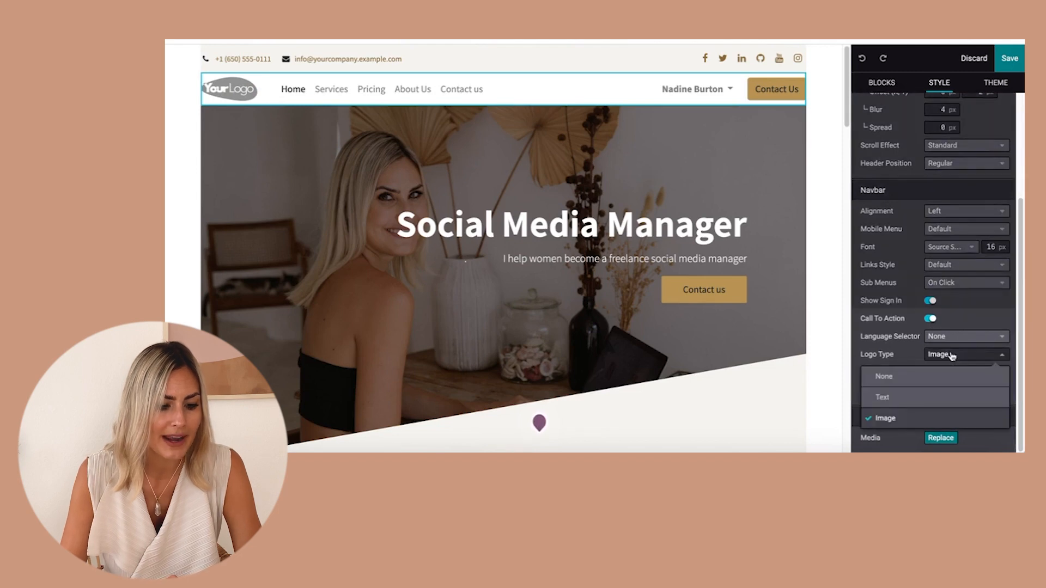
left_click(919, 373)
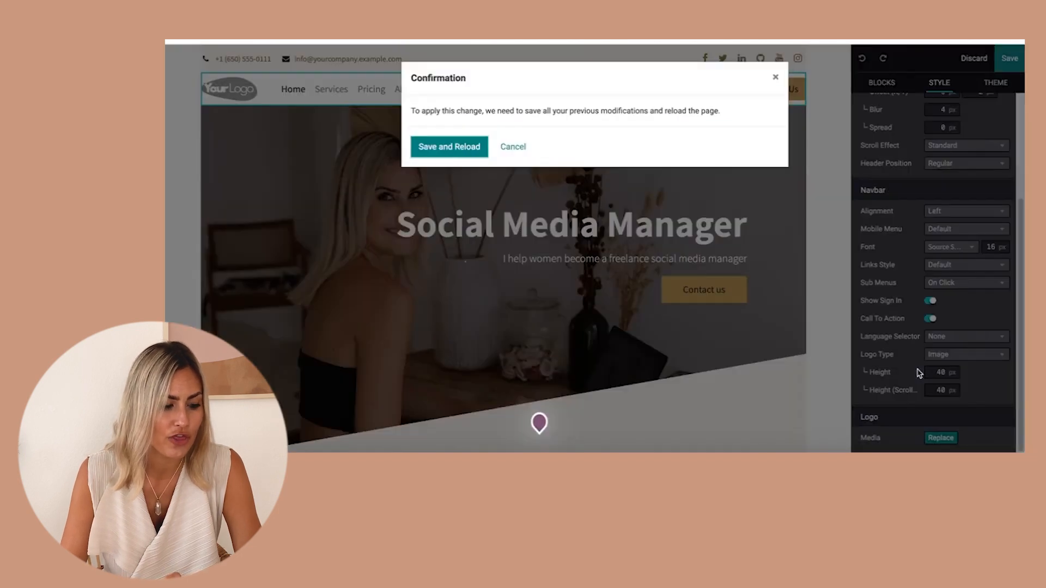
left_click(448, 145)
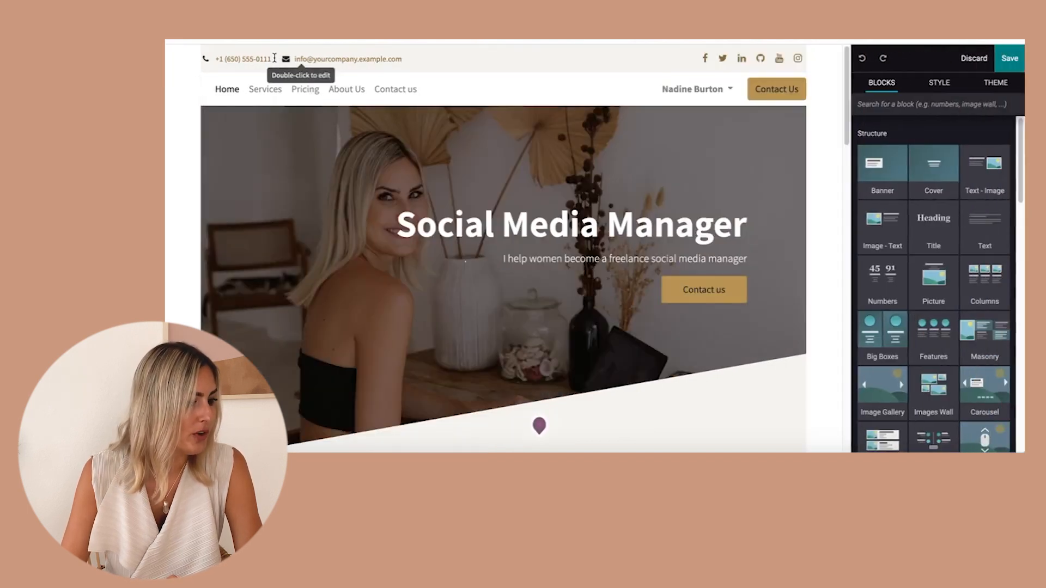
Remove the phone number from the header top bar and set the header shadow colour to black.
left_click(275, 57)
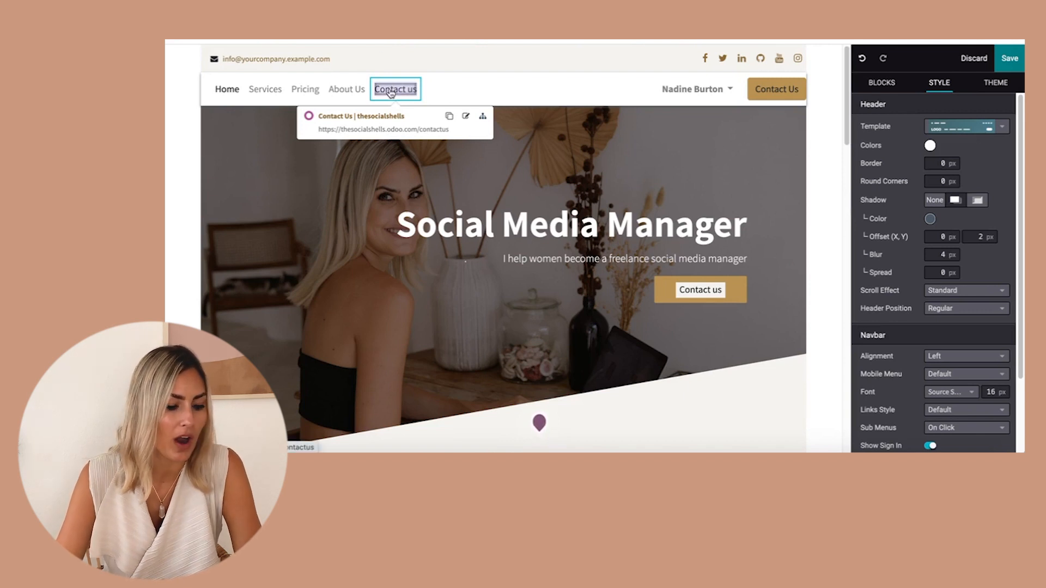
left_click(931, 219)
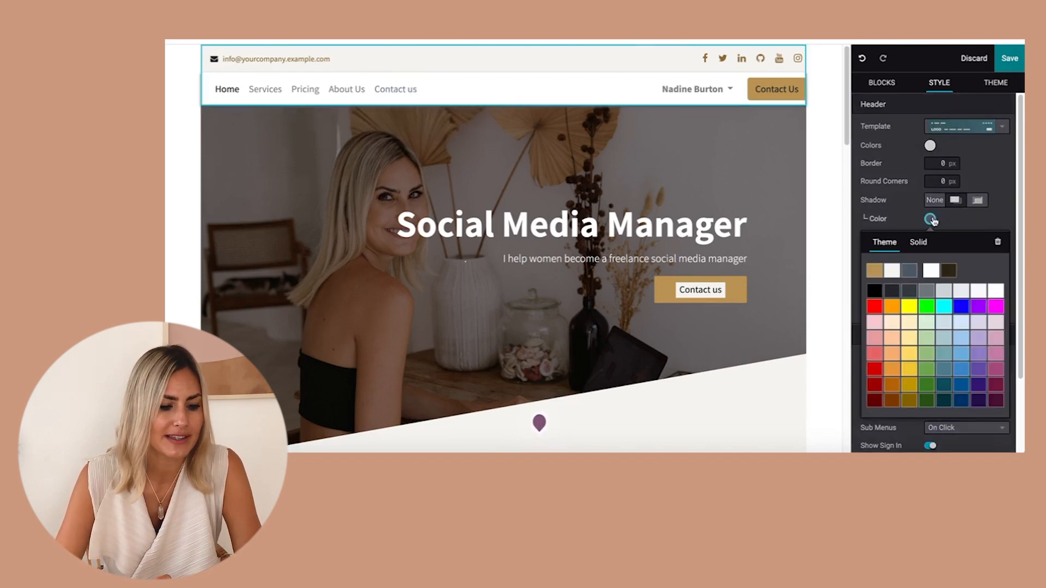
left_click(875, 295)
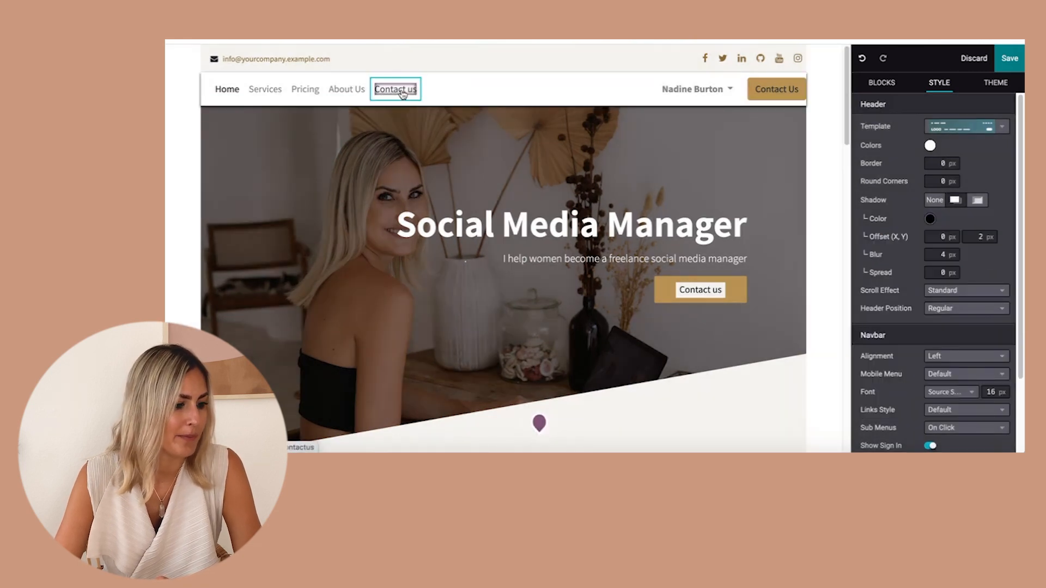
left_click(403, 93)
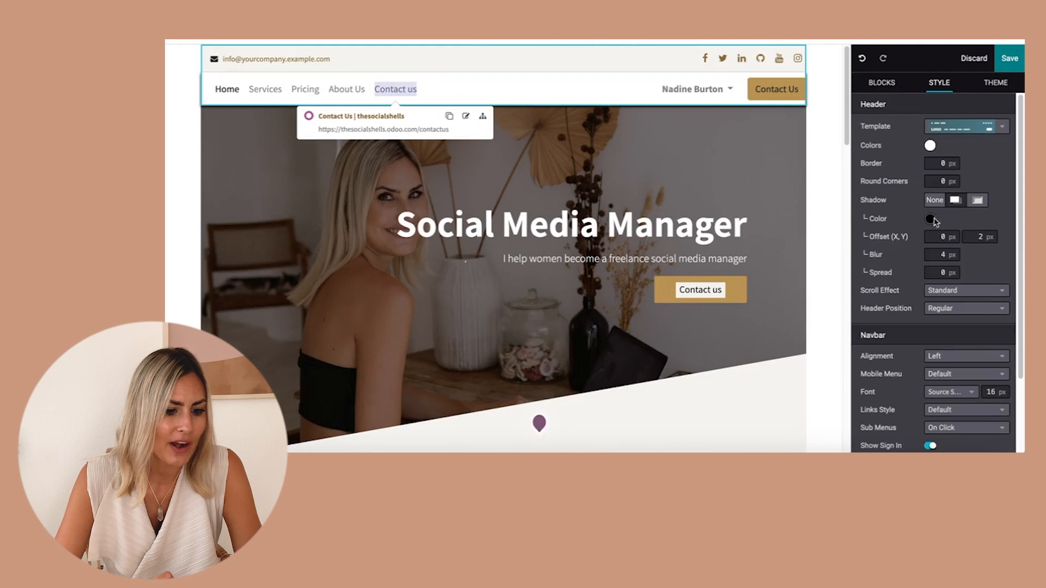
Rename the 'Contact us' menu item to 'Contact me'.
double_click(413, 89)
type("me")
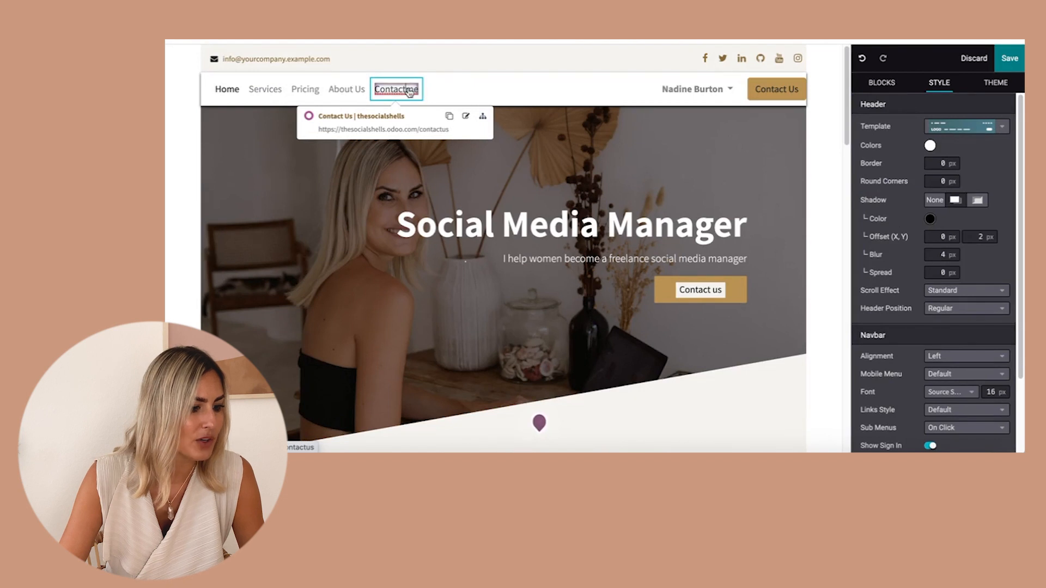
key("Left")
key("Left")
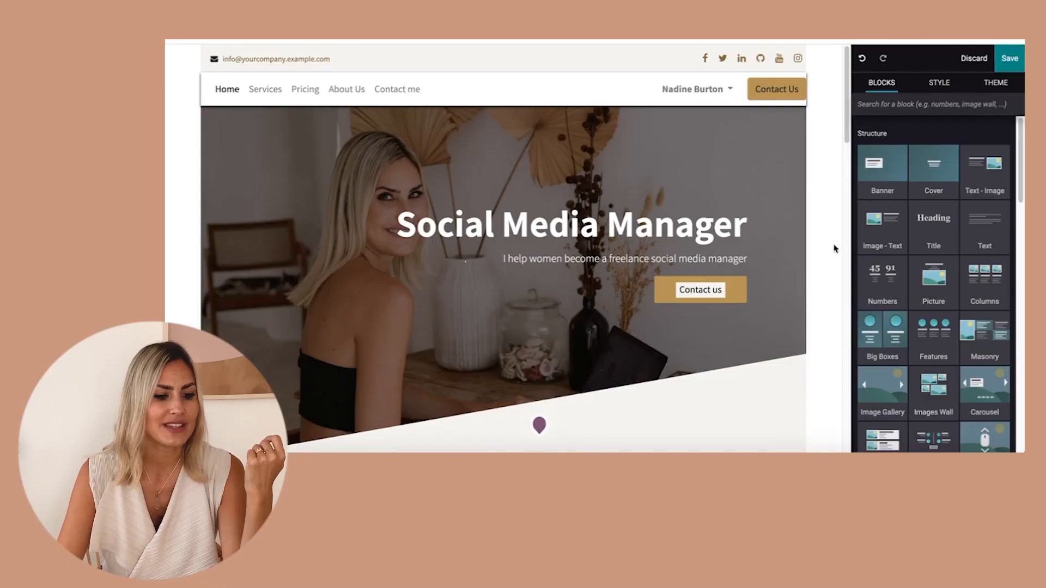
Open the Services page from the navigation menu.
left_click(278, 92)
left_click(261, 119)
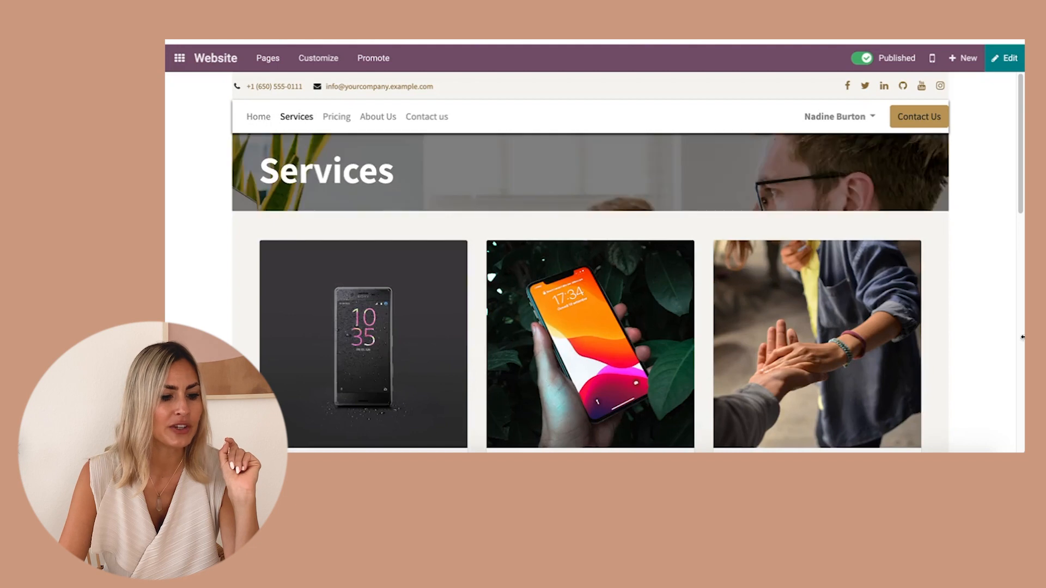
Scroll through the Services page to review its content blocks.
scroll(501, 285, "down", 10)
scroll(501, 286, "up", 8)
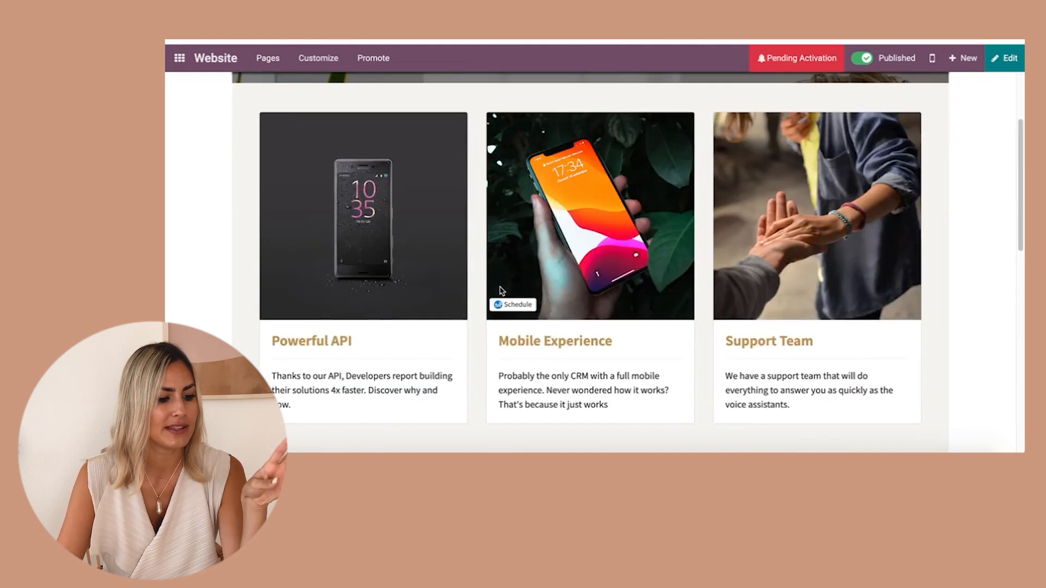
scroll(504, 289, "down", 8)
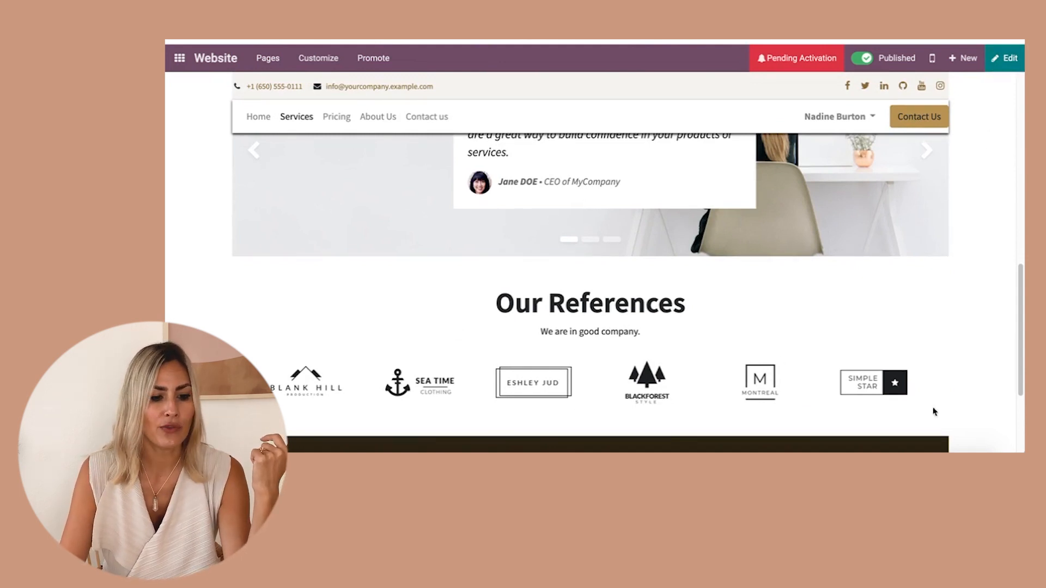
Enter edit mode and delete the Our References block from the Services page.
left_click(997, 57)
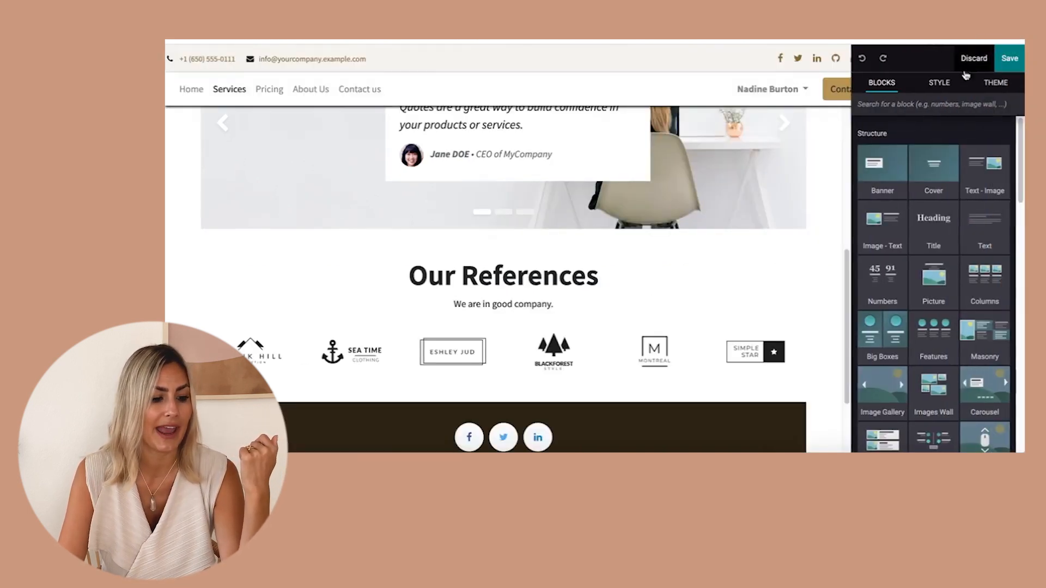
scroll(704, 325, "down", 2)
left_click(663, 145)
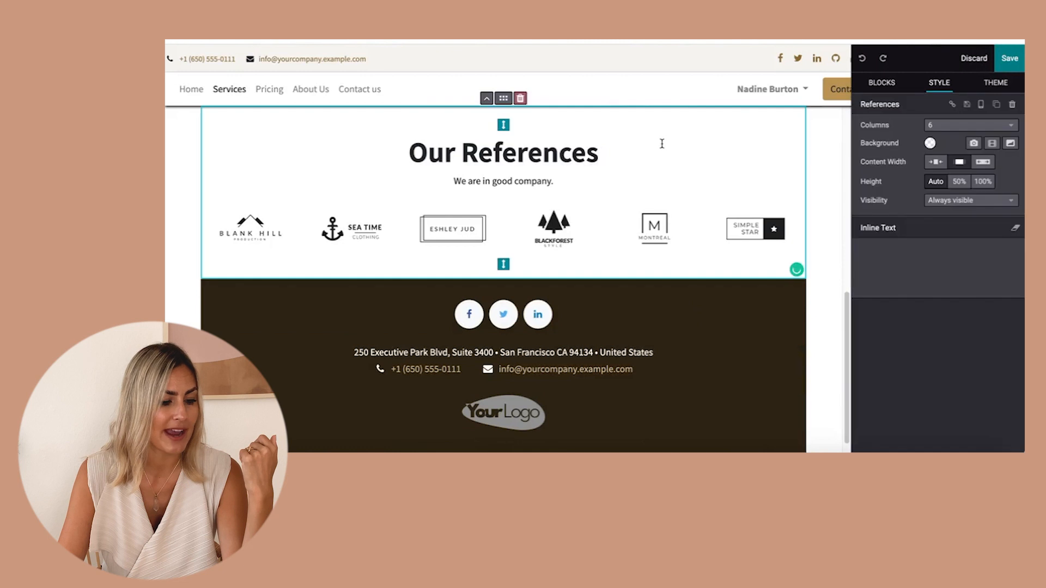
scroll(702, 140, "up", 2)
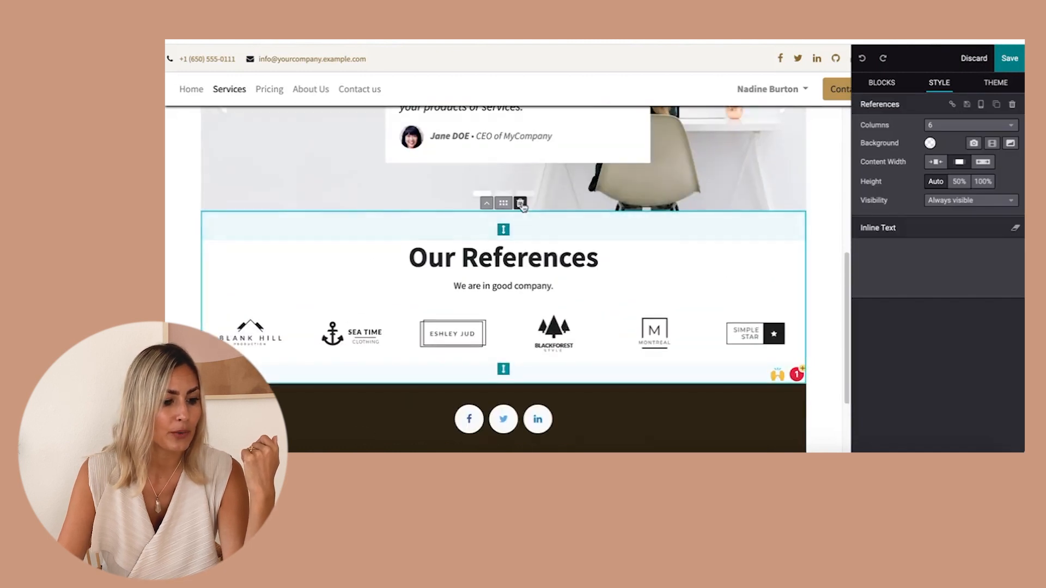
left_click(520, 203)
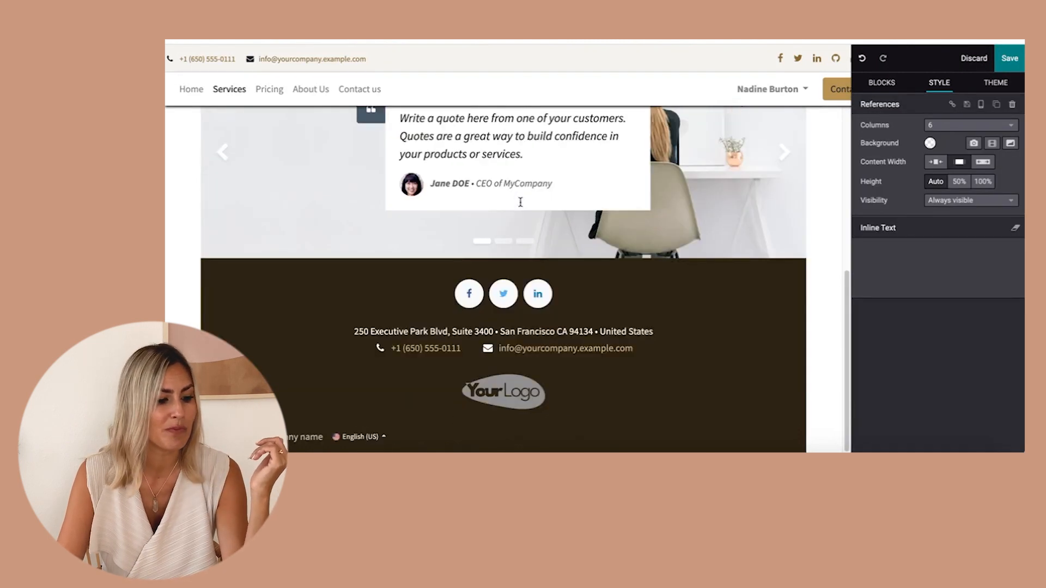
left_click(790, 367)
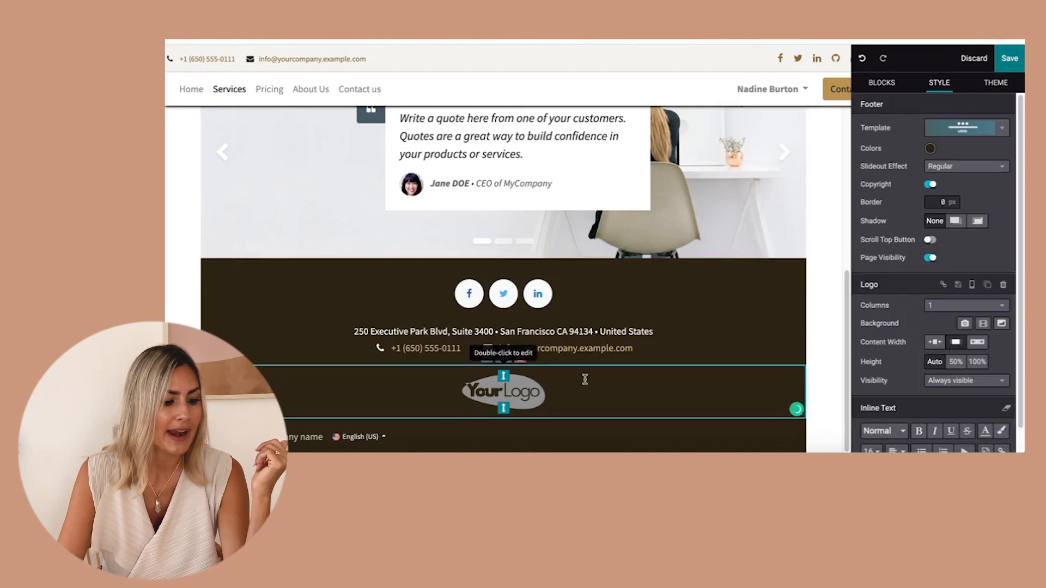
key("BackSpace")
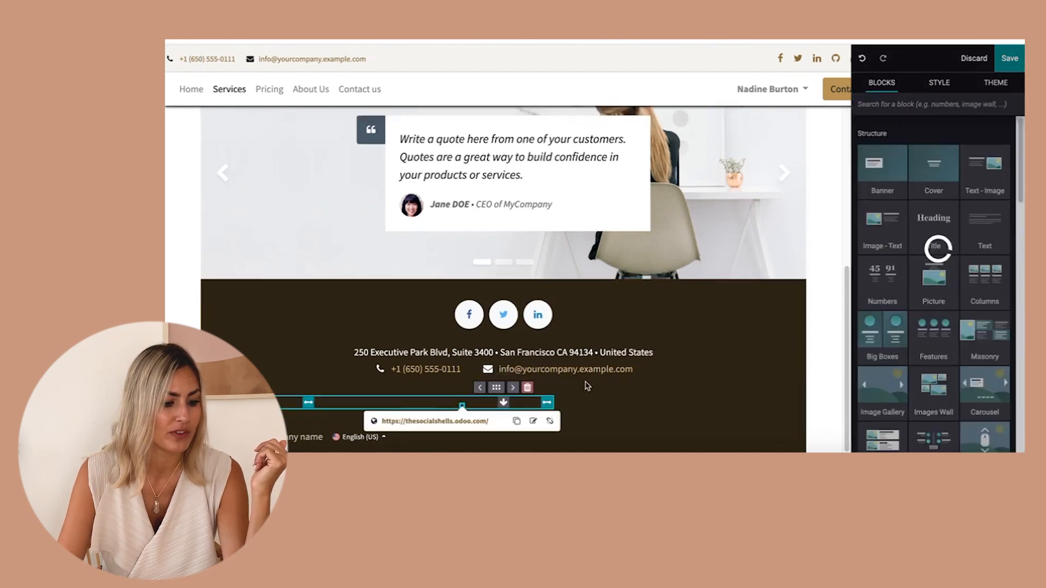
key("ctrl+z")
Set the footer's colour scheme to the first light theme preset.
left_click(514, 405)
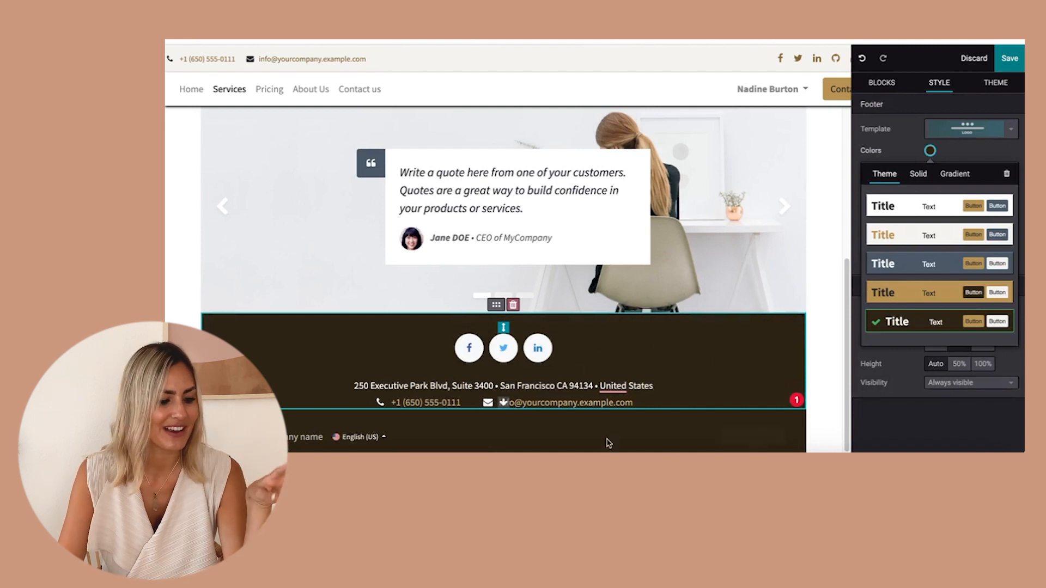
left_click(900, 207)
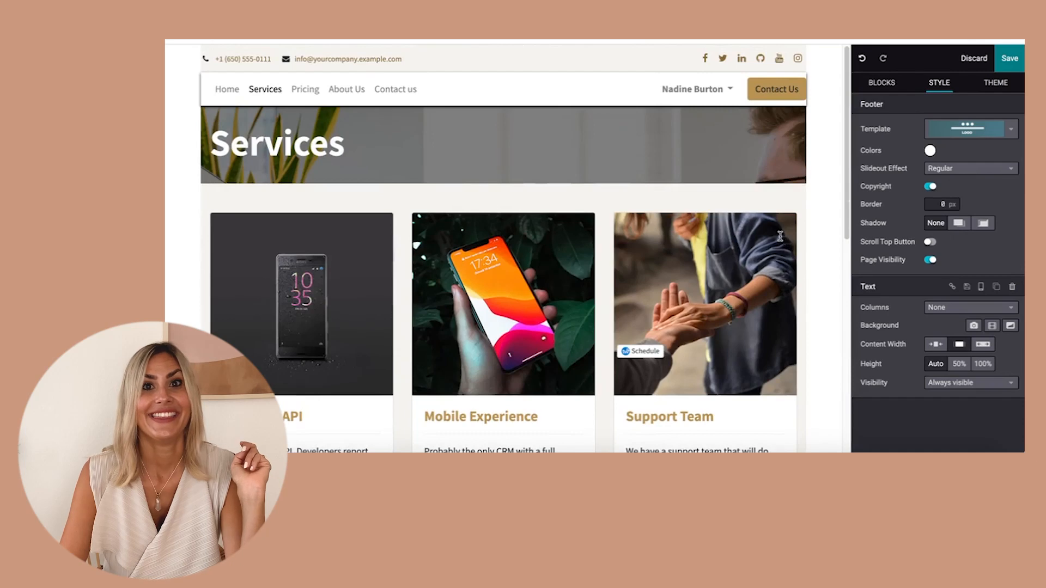
Replace the first service card's image with an Instagram stock photo found by searching 'instagram'.
scroll(779, 237, "down", 3)
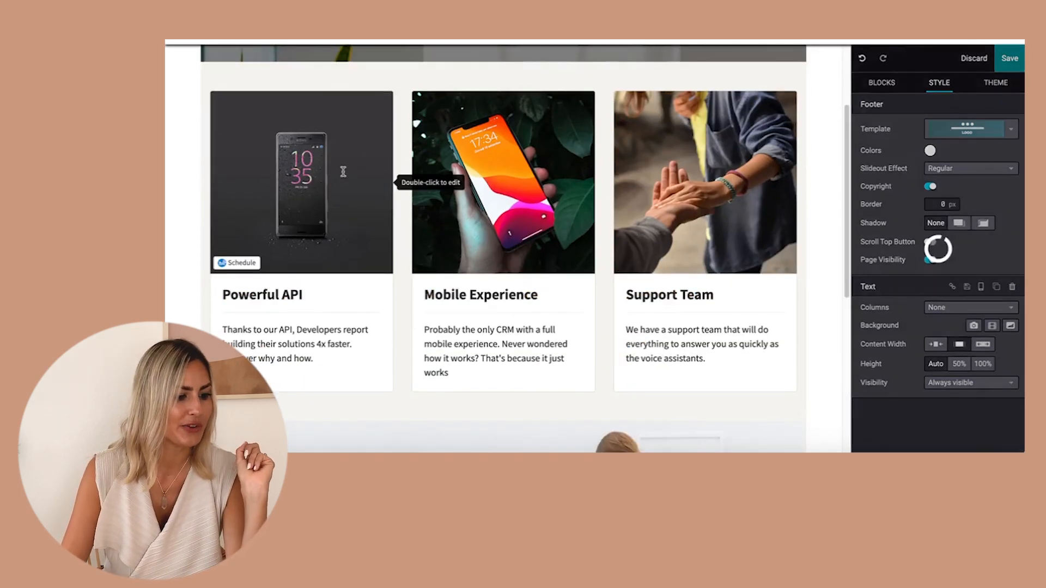
left_click(345, 172)
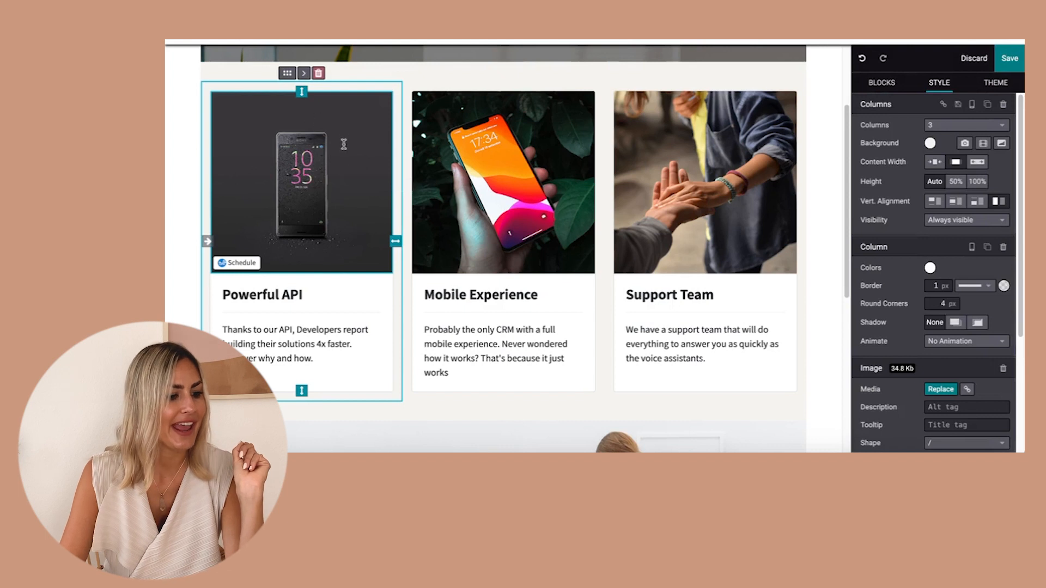
left_click(933, 389)
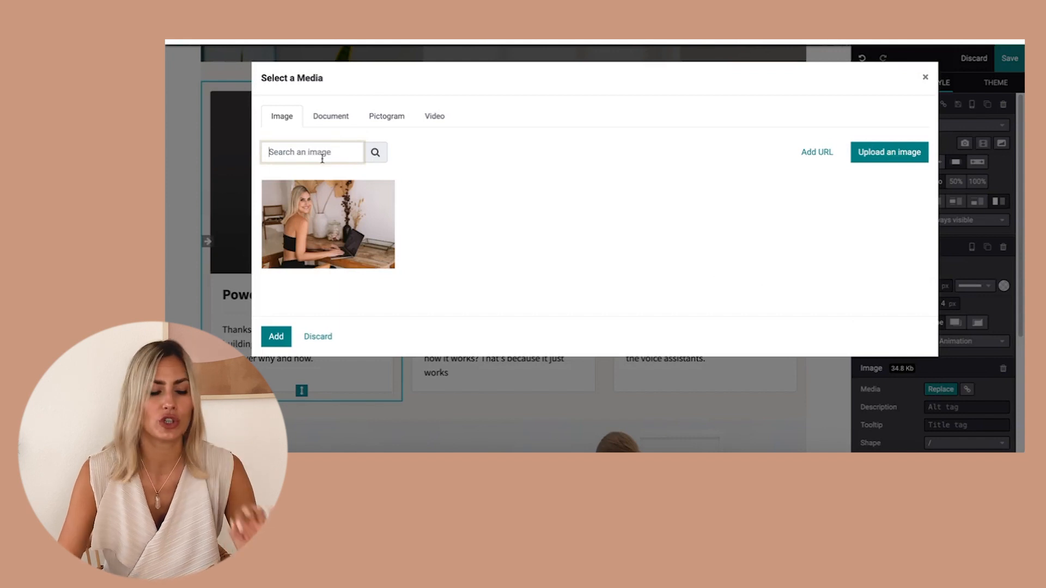
type("instagram")
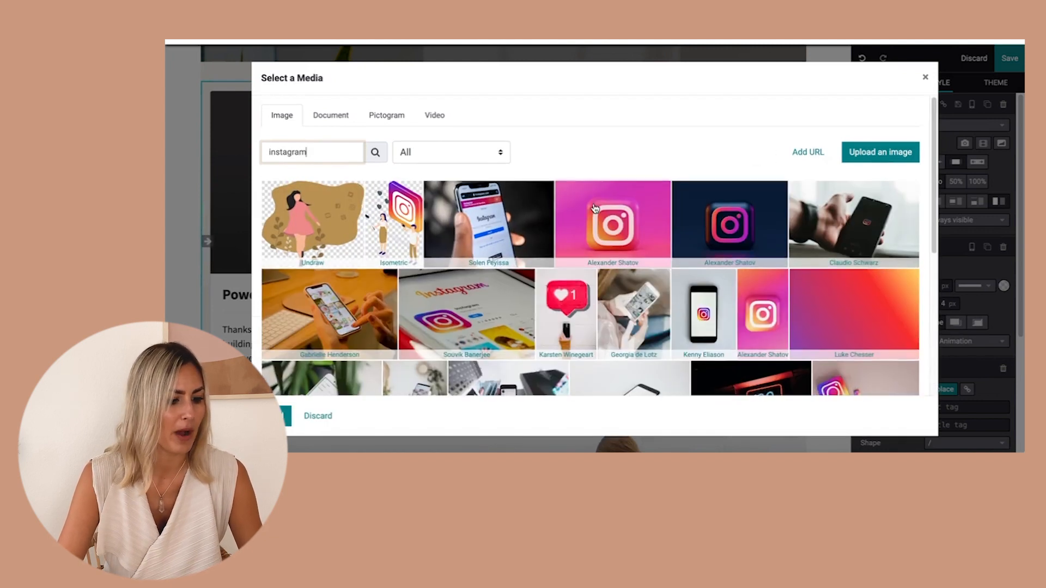
scroll(595, 207, "down", 1)
scroll(596, 209, "down", 1)
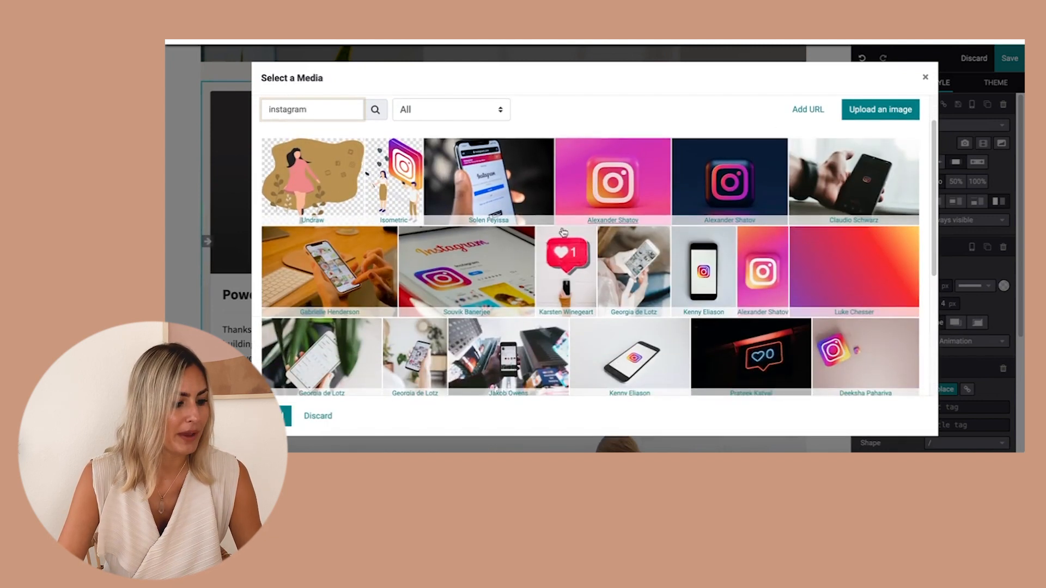
left_click(314, 355)
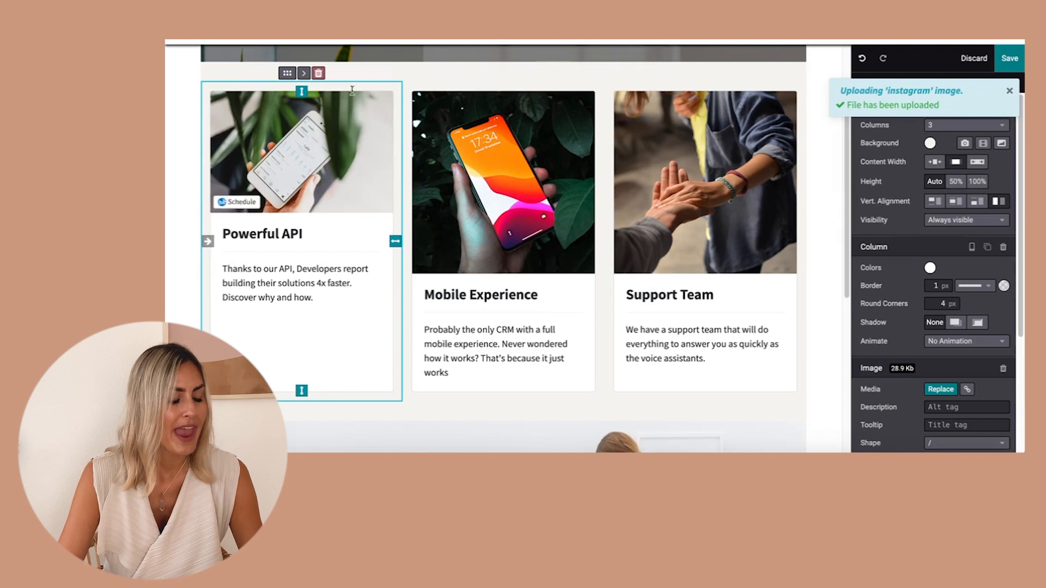
Rename the first service card's title to 'Instagram Management'.
double_click(269, 234)
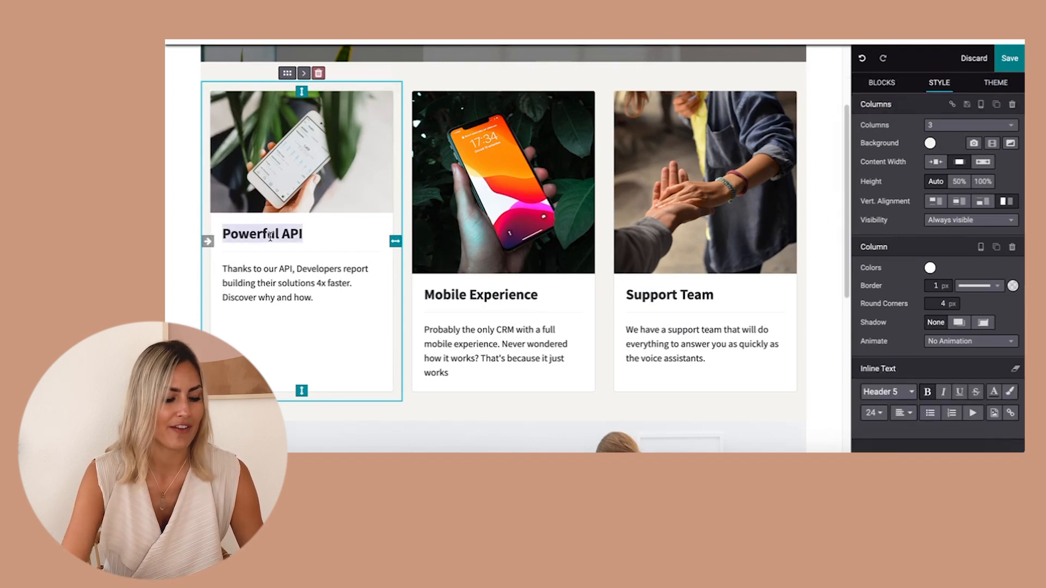
type("Instagram man")
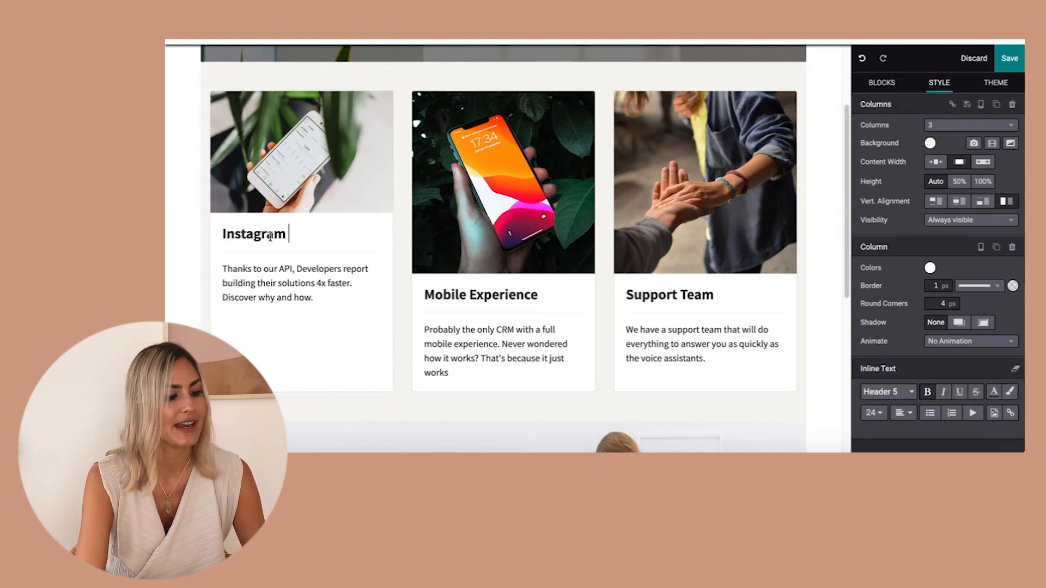
key("BackSpace")
key("BackSpace")
key("BackSpace")
type("Management")
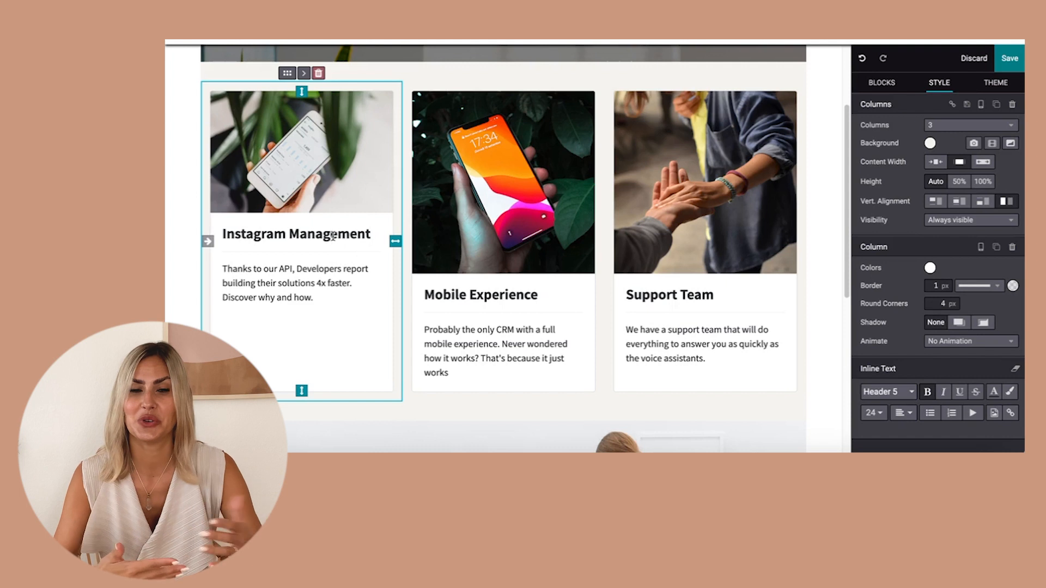
Replace the second service card's image with a TikTok stock photo found by searching 'tiktok'.
left_click(518, 224)
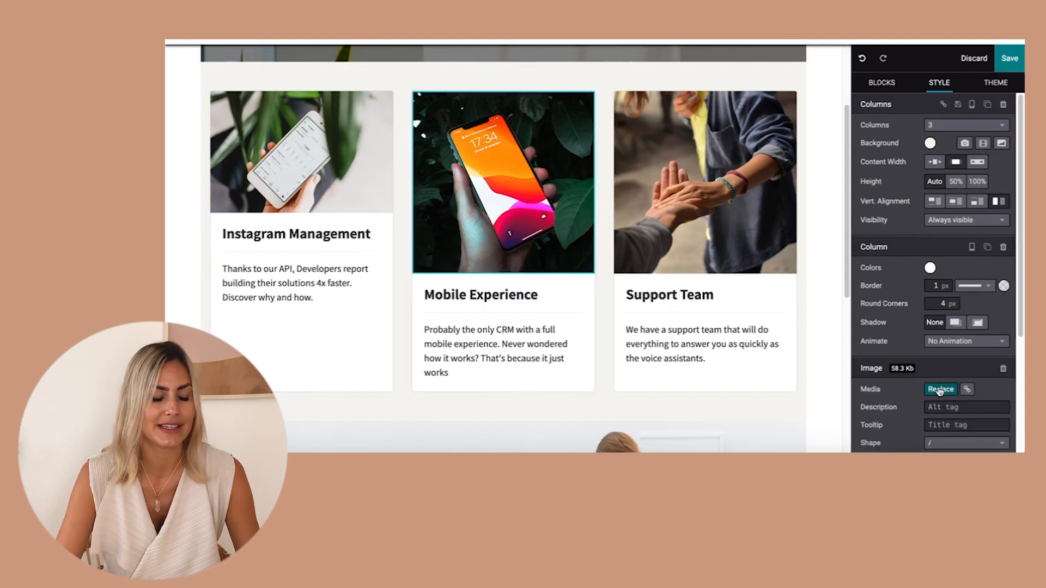
left_click(939, 390)
type("tiktok")
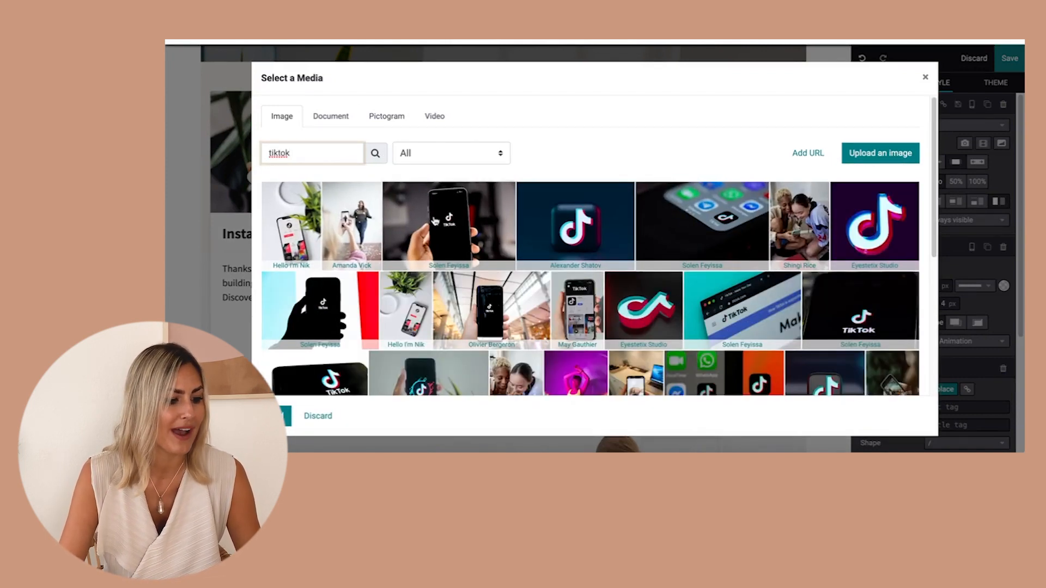
left_click(462, 297)
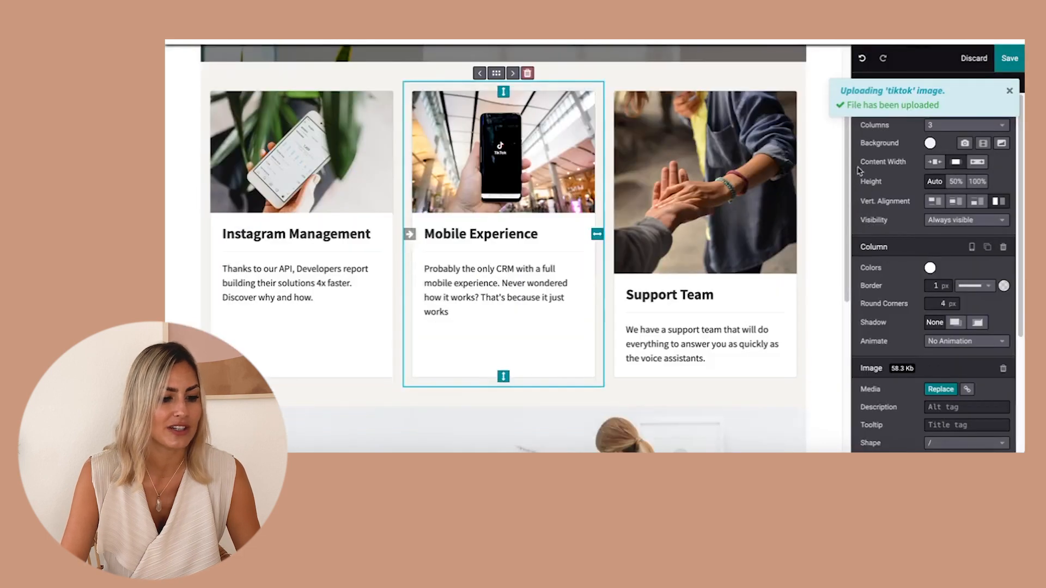
Scroll through the Pricing page to review its pricing boxes.
scroll(592, 312, "down", 10)
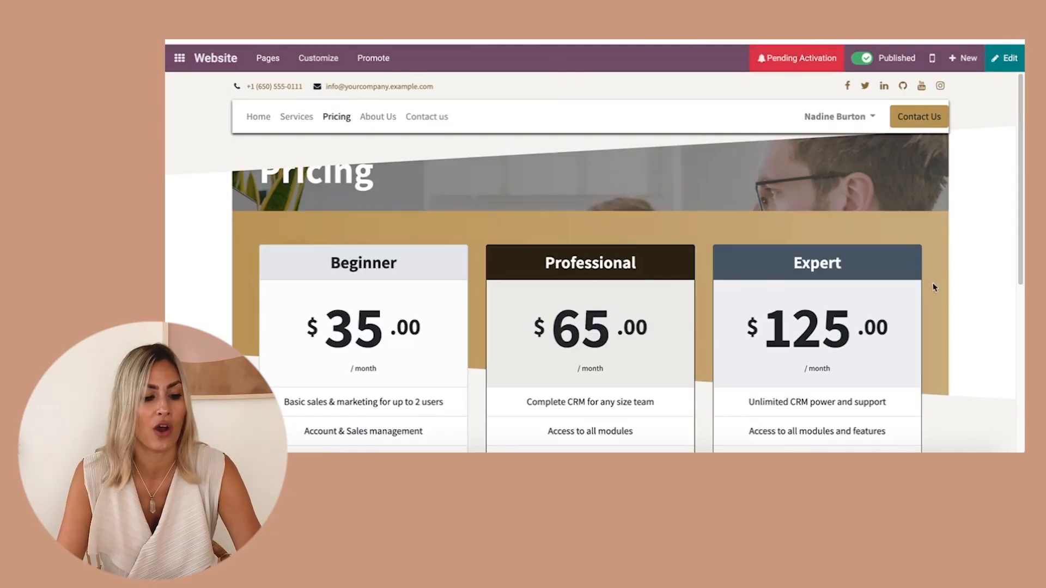
scroll(754, 327, "down", 4)
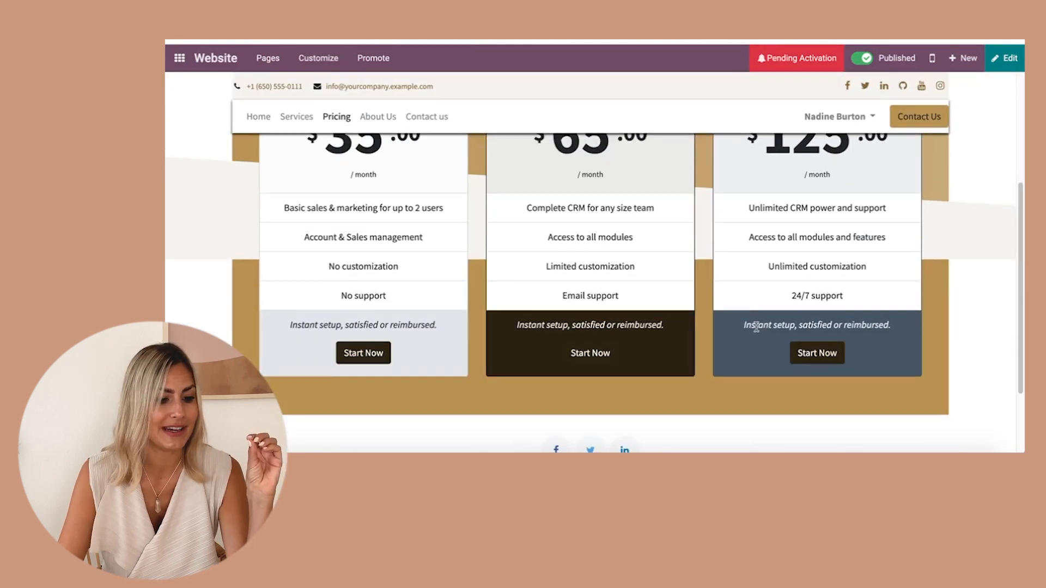
scroll(757, 324, "up", 2)
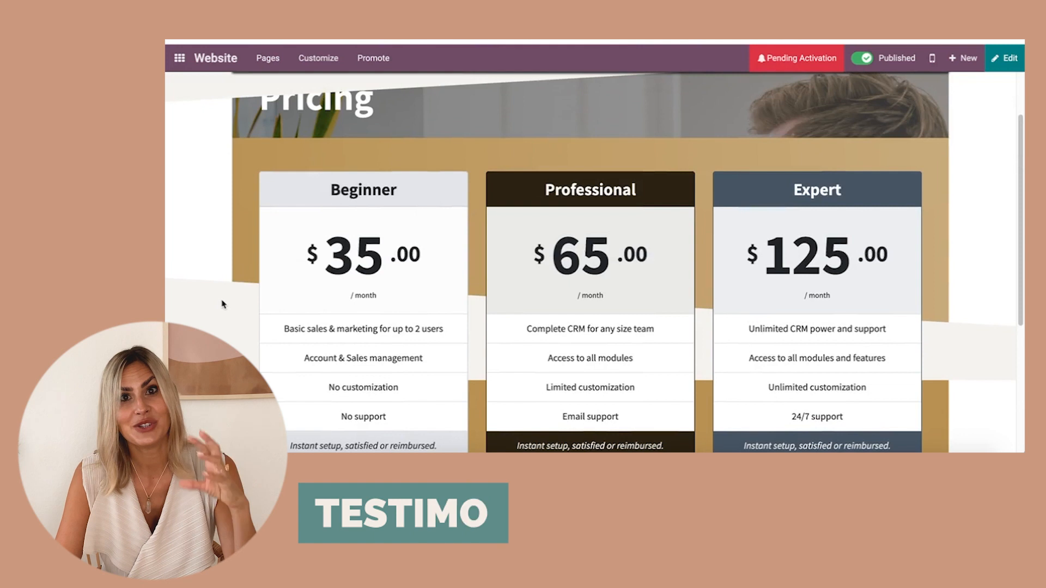
scroll(322, 199, "up", 2)
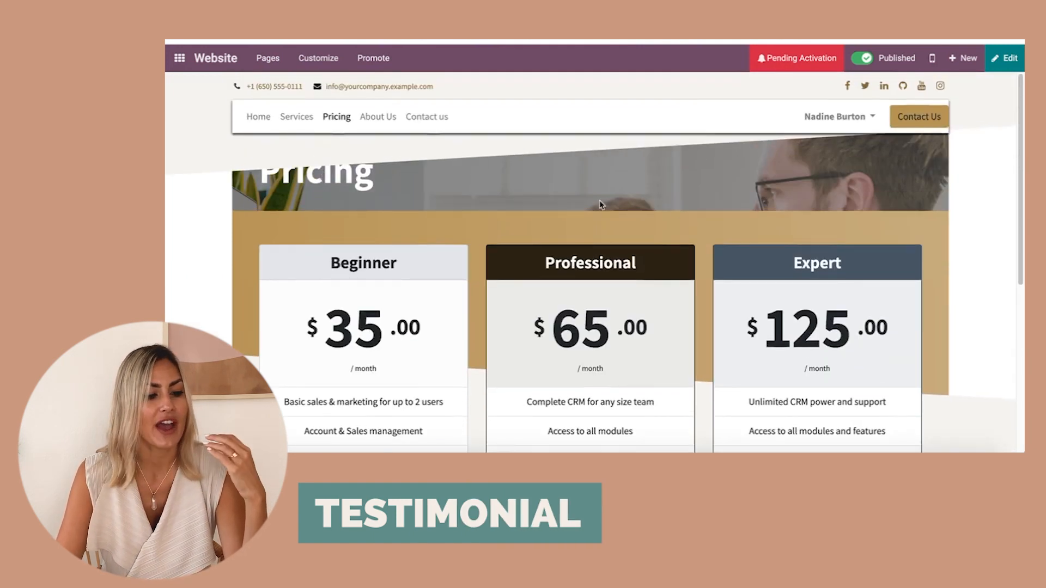
Enter edit mode and rename the pricing box titles to 'Testimonial 1', 'Testimonial 2' and 'Testimonial 2'.
left_click(1009, 63)
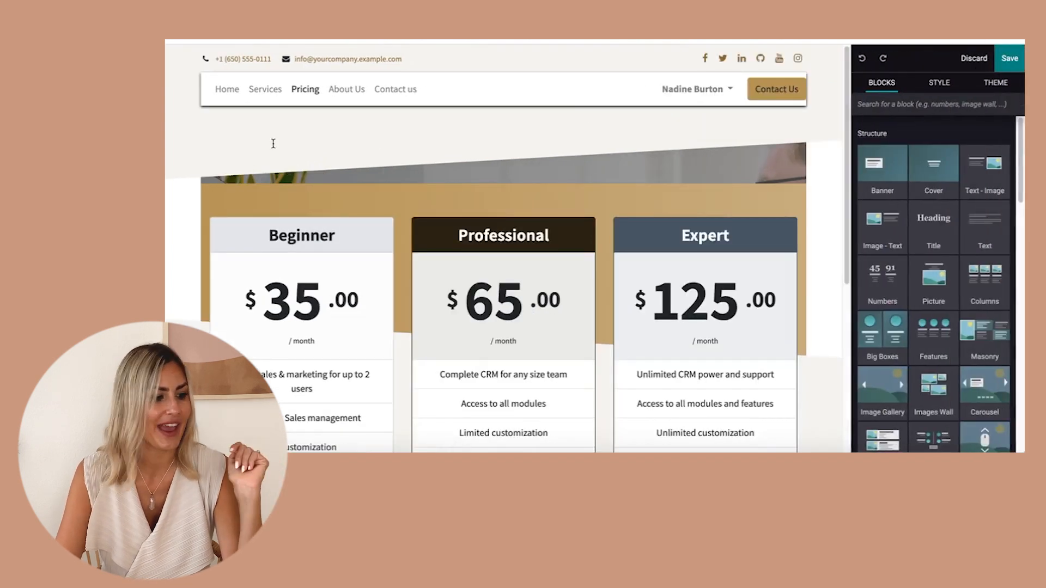
left_click(475, 182)
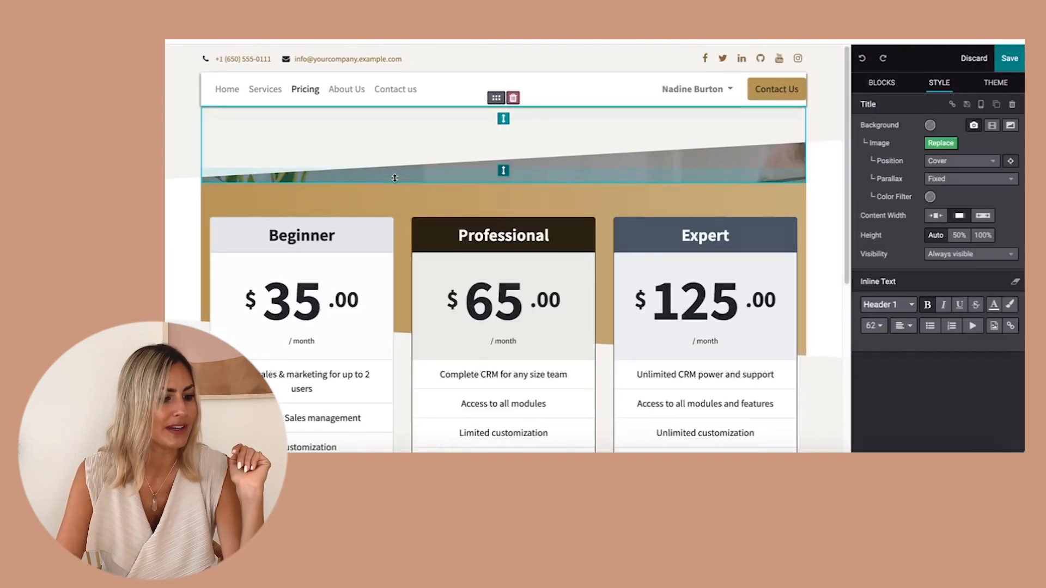
scroll(419, 216, "down", 5)
scroll(435, 281, "up", 5)
left_click(277, 235)
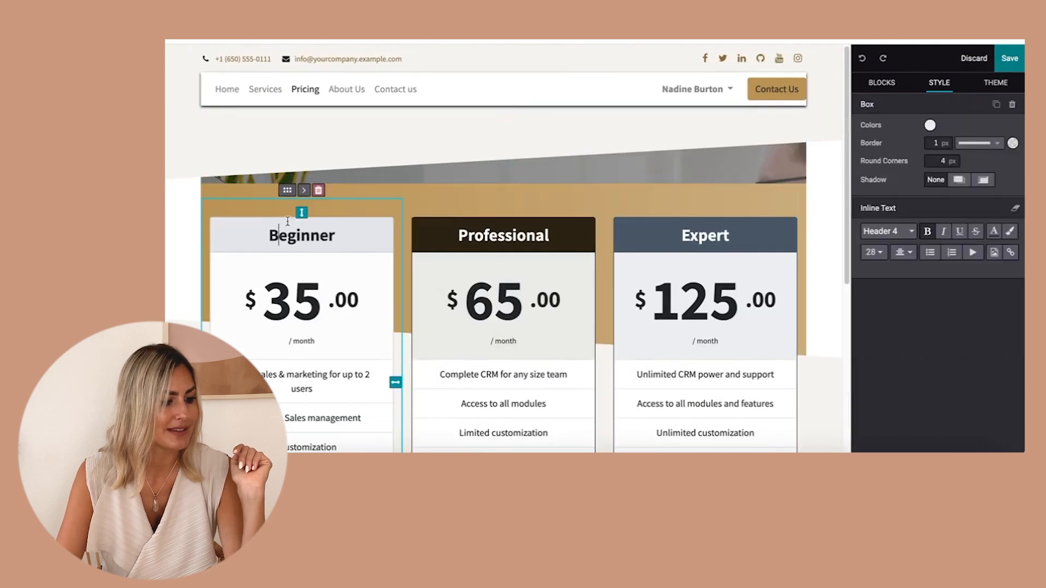
left_click(281, 140)
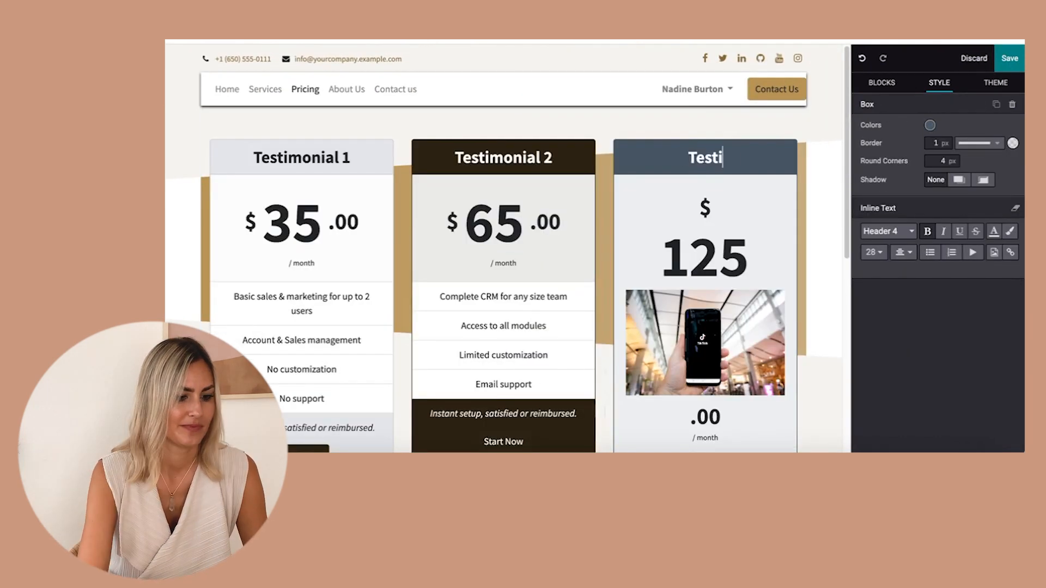
type("monial 2")
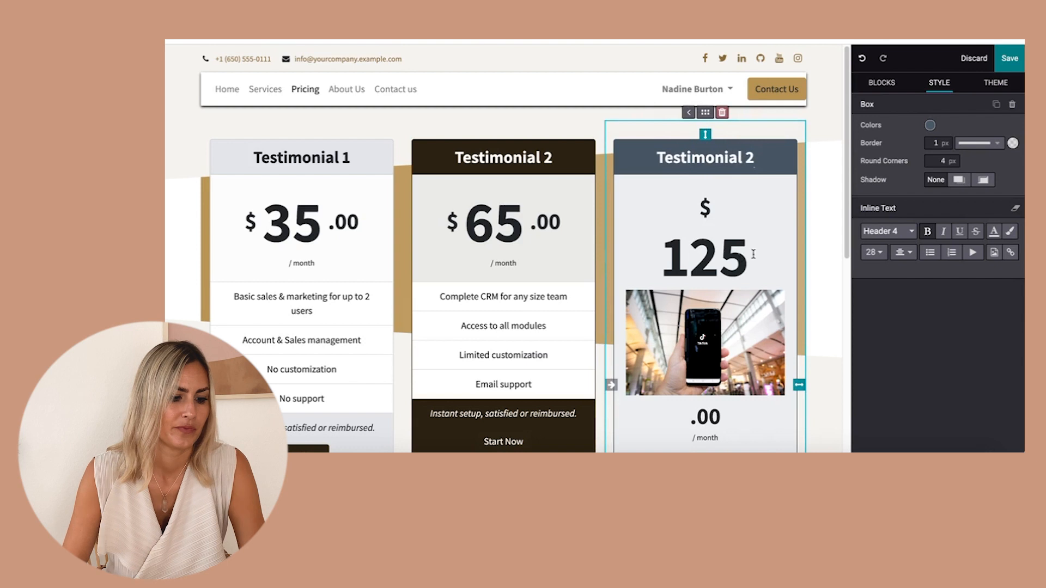
Delete the price and the stray image from the third pricing box.
left_click_drag(751, 259, 658, 206)
key("BackSpace")
left_click(726, 205)
left_click_drag(721, 229, 684, 204)
key("BackSpace")
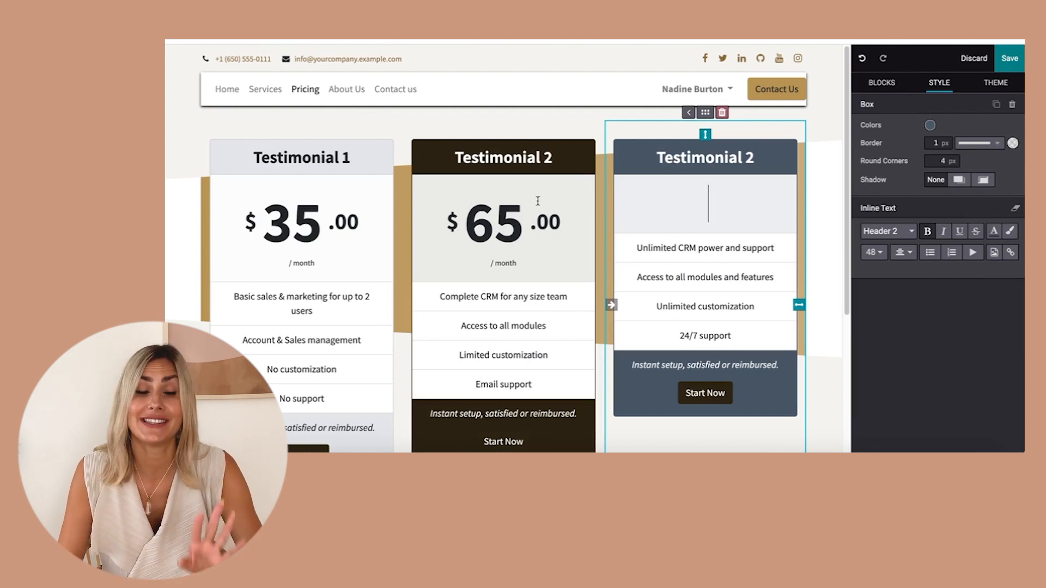
Insert the TikTok image into the emptied price area of the third box.
left_click(994, 254)
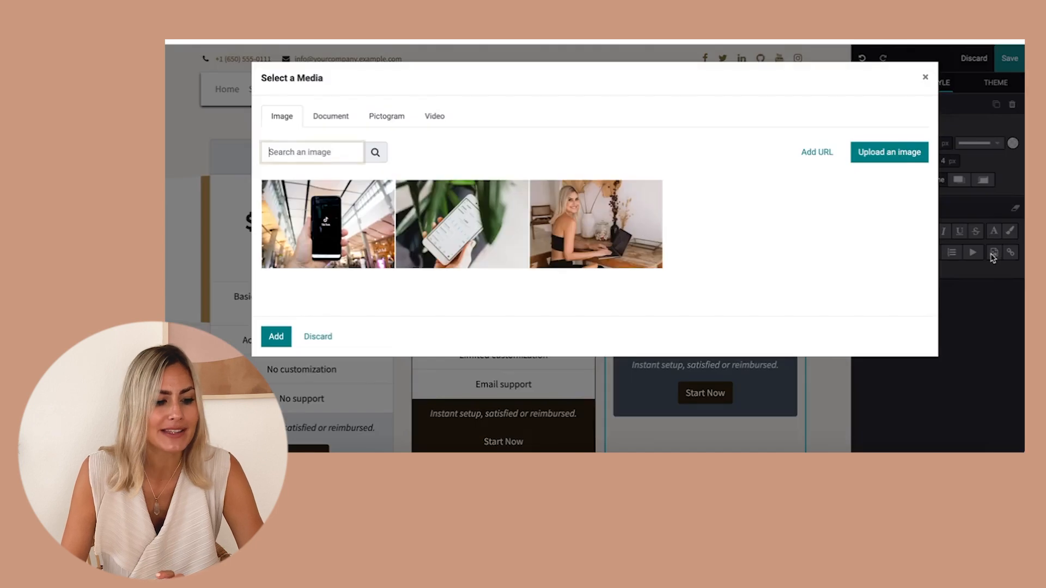
left_click(322, 218)
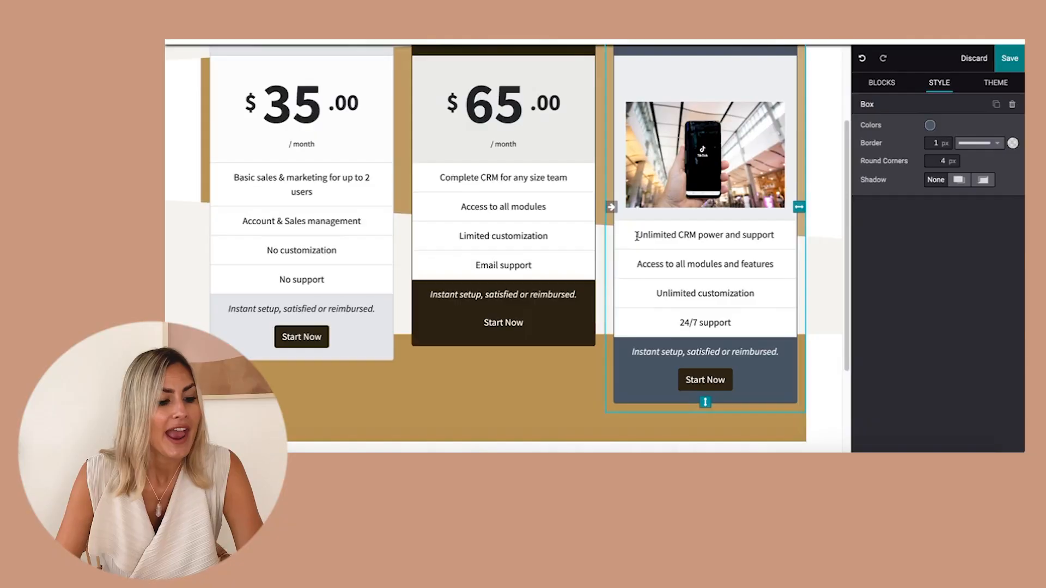
left_click_drag(636, 235, 773, 332)
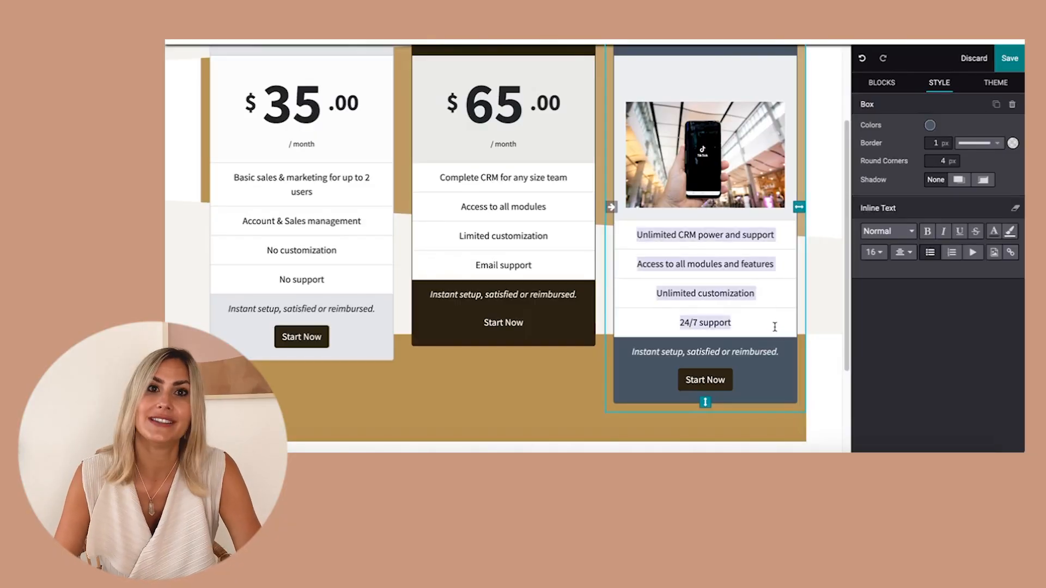